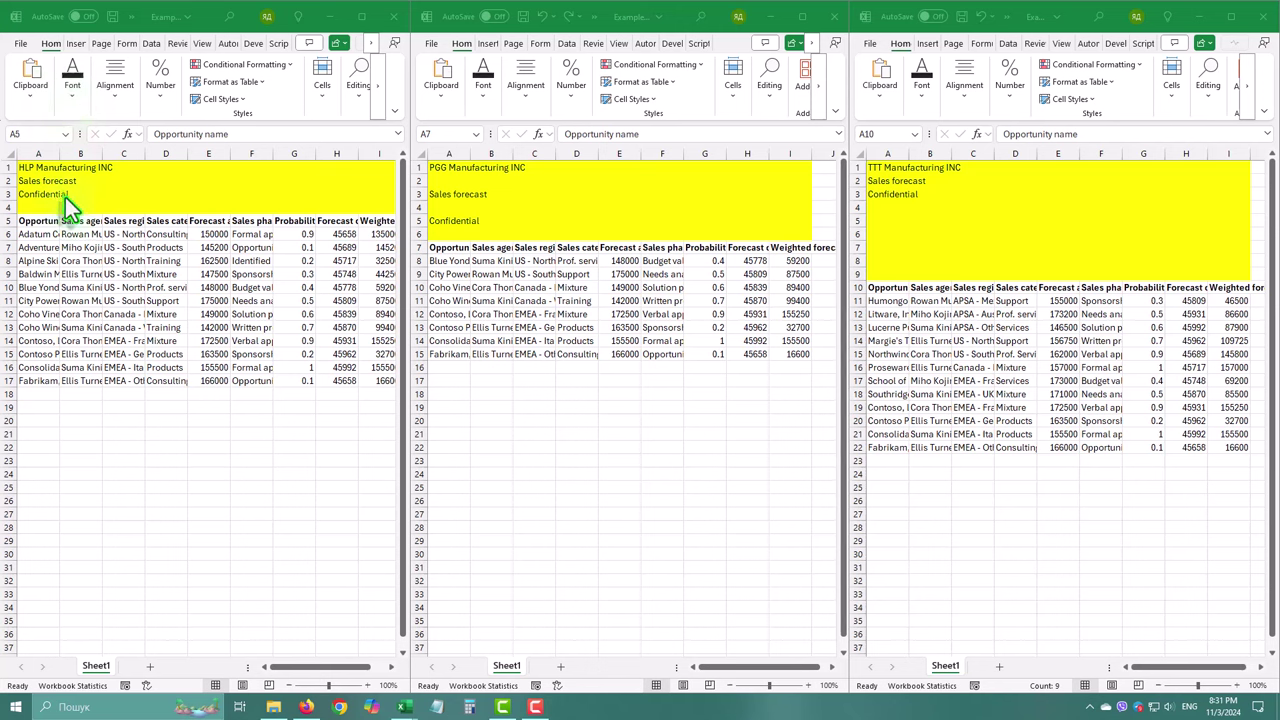
Compare the three sales files, whose headers start at rows 5, 7 and 10.
{"action": "left_click", "coordinate": [37, 219]}
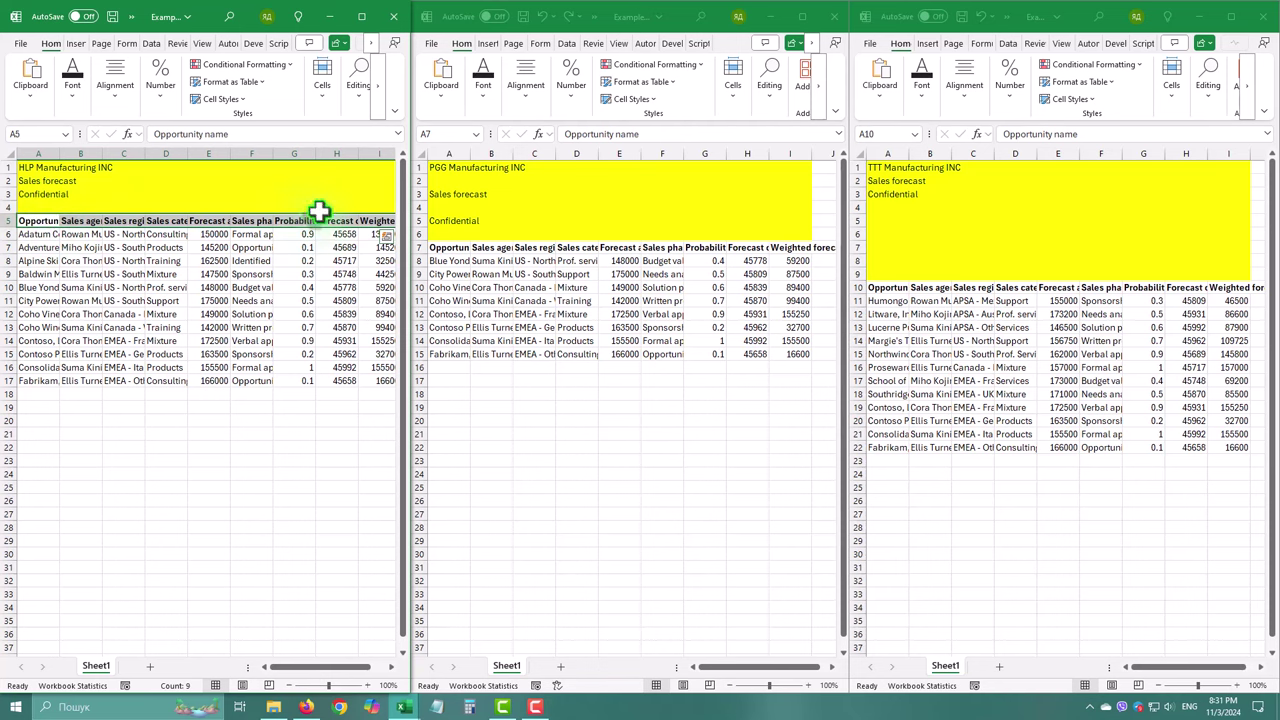
{"action": "left_click", "coordinate": [500, 249]}
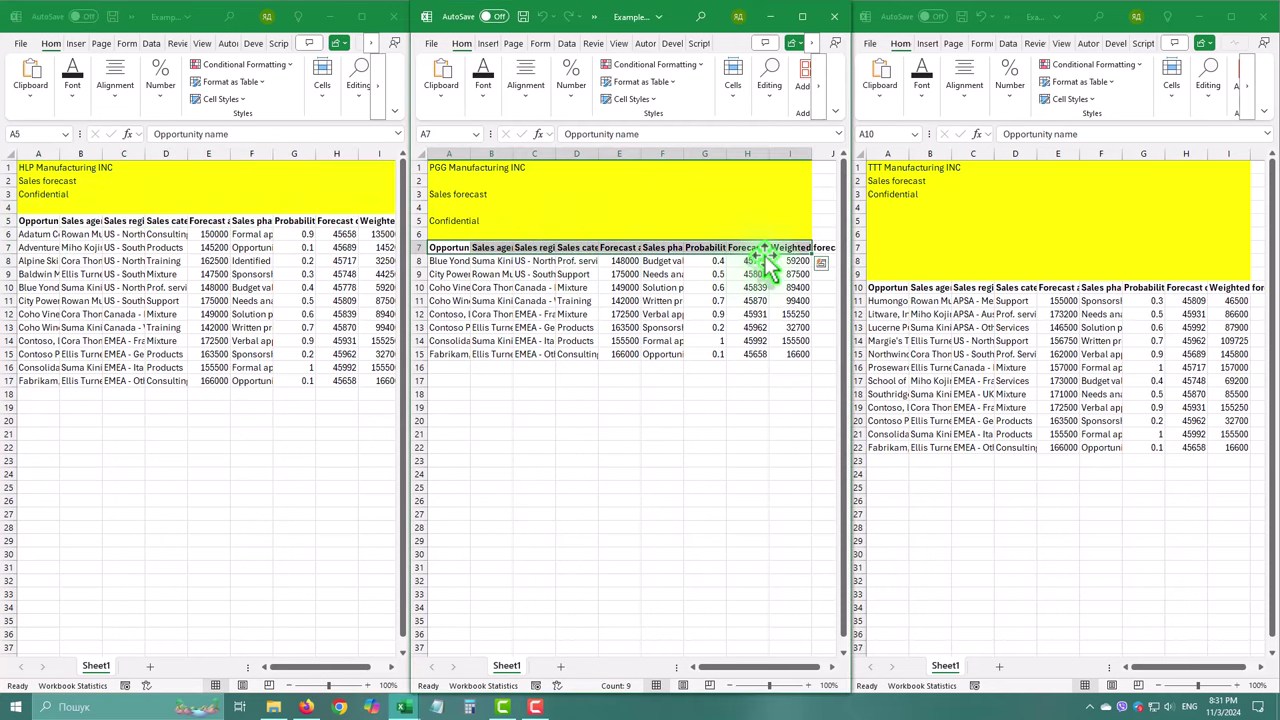
{"action": "left_click", "coordinate": [892, 287]}
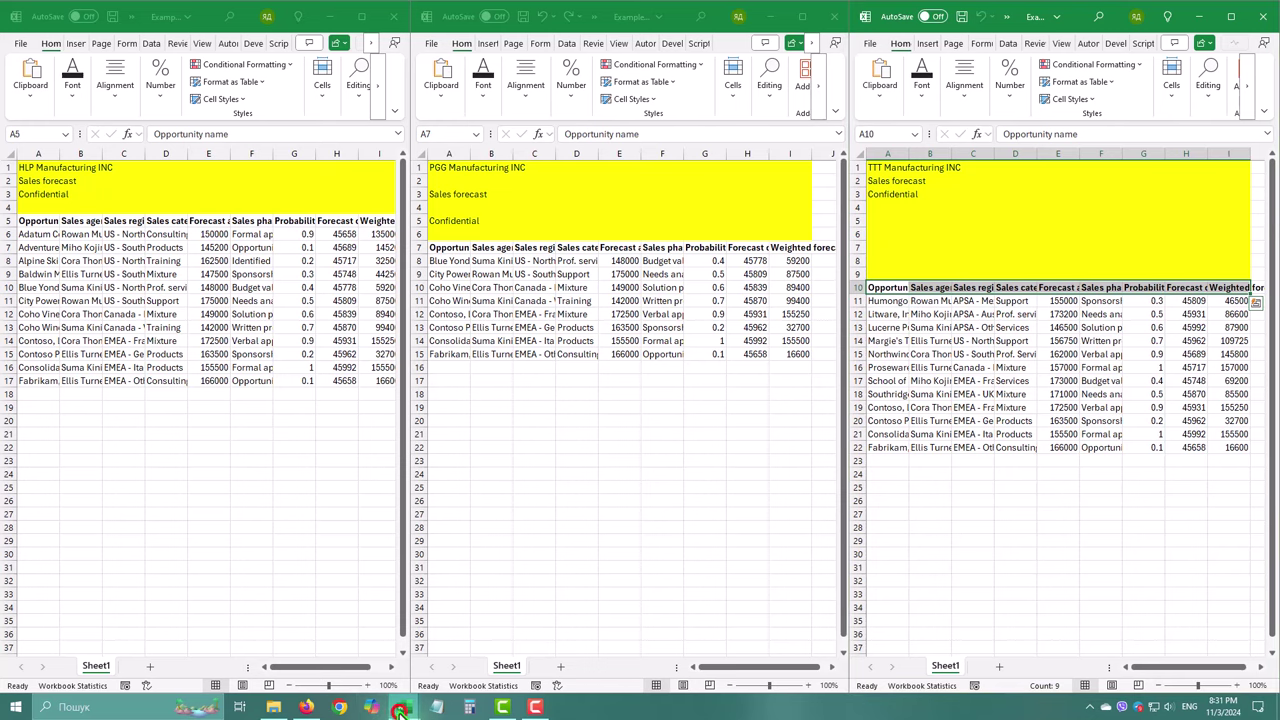
Switch to the SkipRows workbook and import from the Sales folder via Get Data > From Folder.
{"action": "mouse_move", "coordinate": [398, 710]}
{"action": "left_click", "coordinate": [503, 636]}
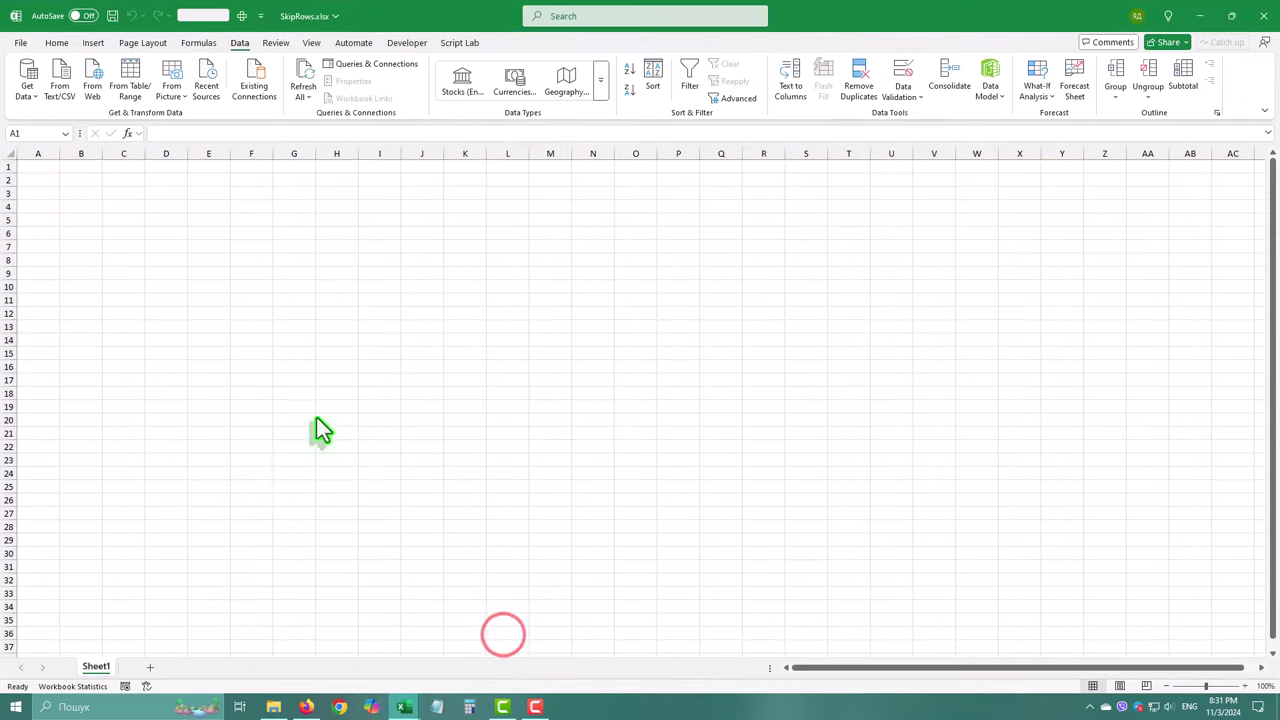
{"action": "left_click", "coordinate": [28, 88]}
{"action": "mouse_move", "coordinate": [80, 122]}
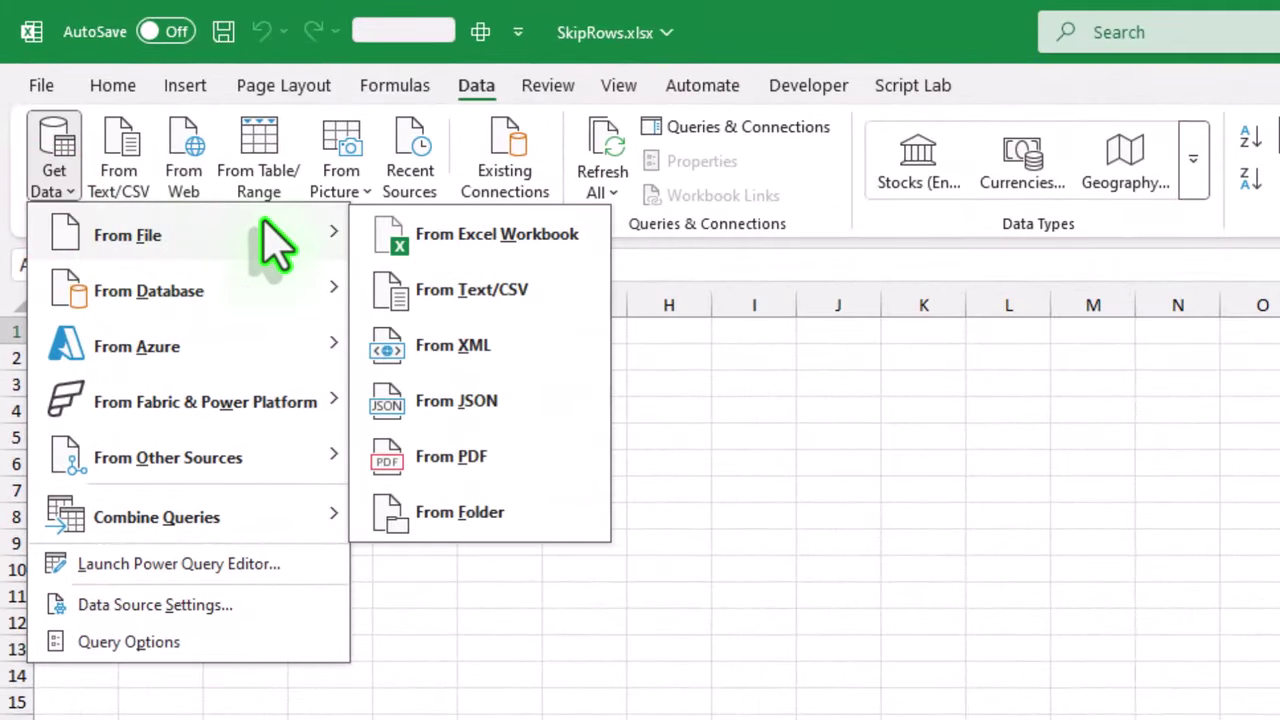
{"action": "left_click", "coordinate": [450, 515]}
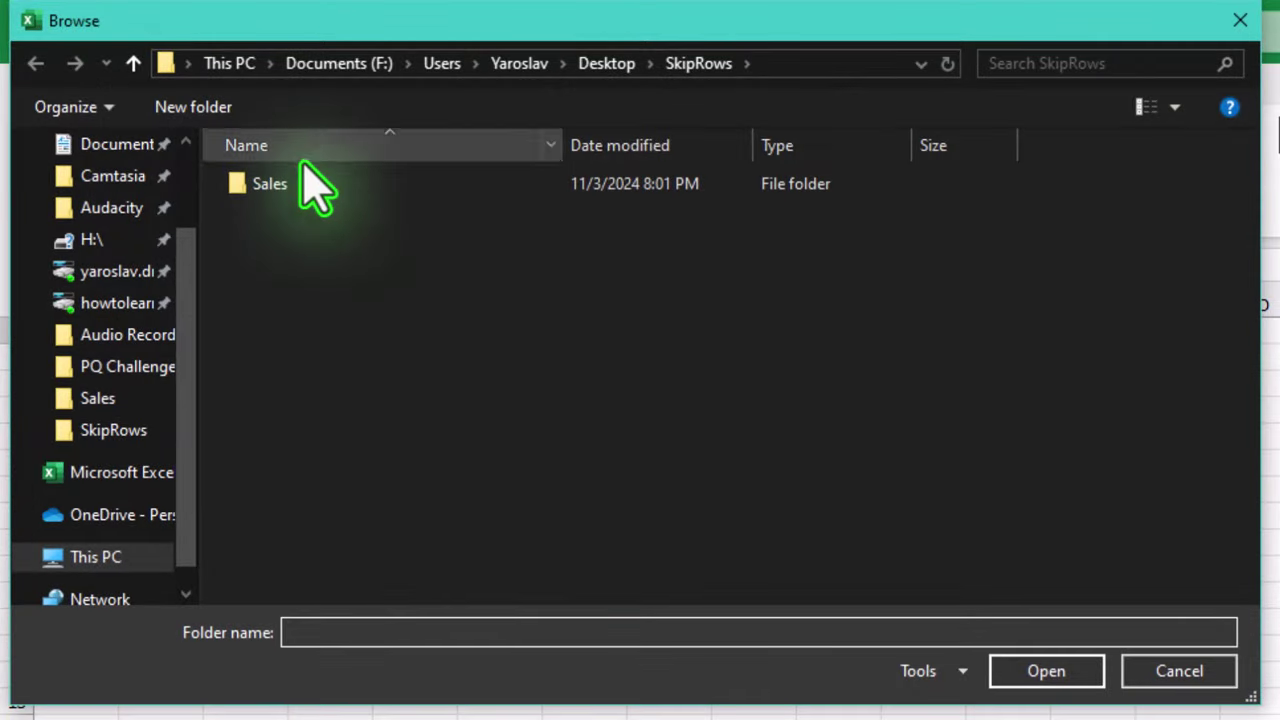
{"action": "left_click", "coordinate": [292, 184]}
{"action": "left_click", "coordinate": [1040, 673]}
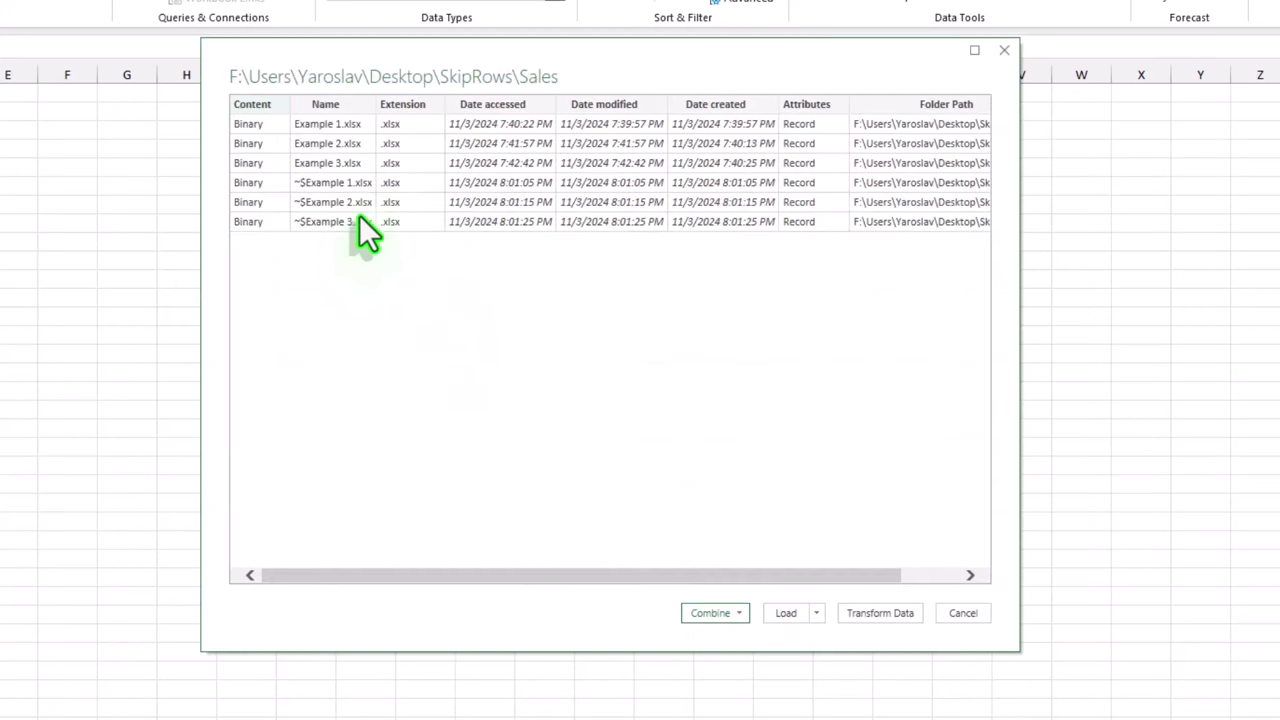
Combine & Transform the Sales folder files, extracting Sheet1 from each workbook.
{"action": "left_click", "coordinate": [721, 612]}
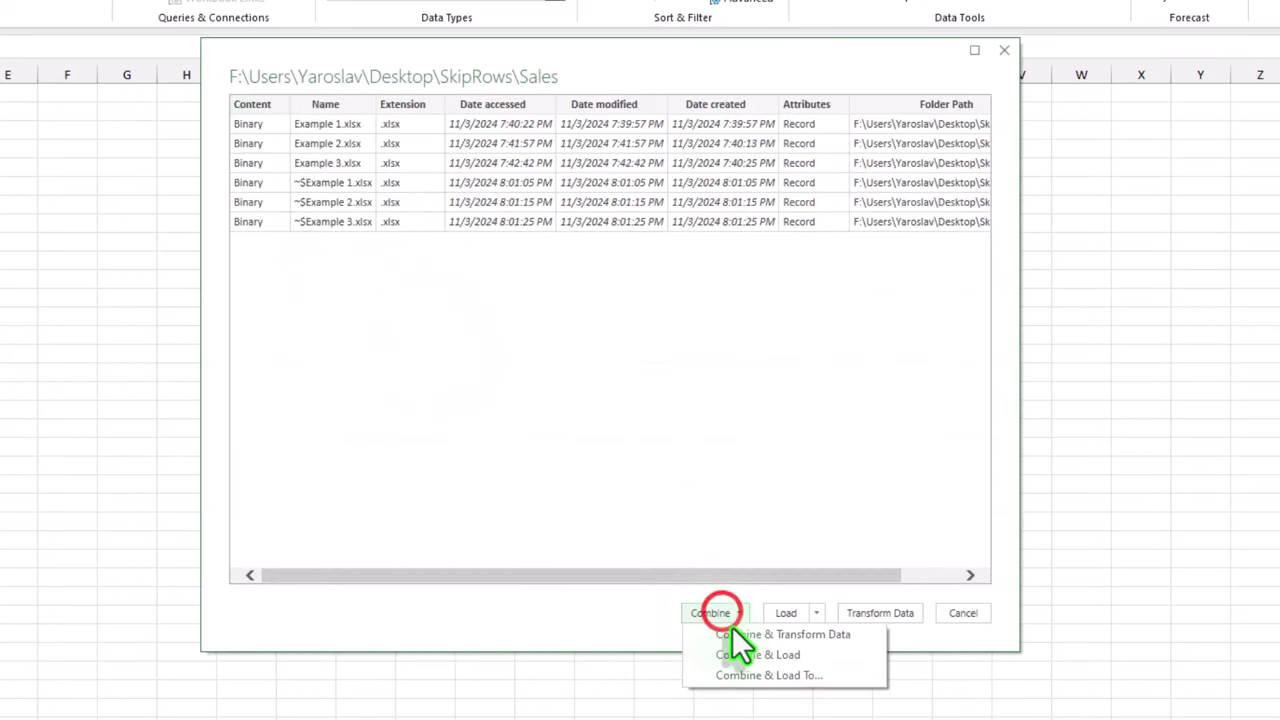
{"action": "left_click", "coordinate": [773, 634]}
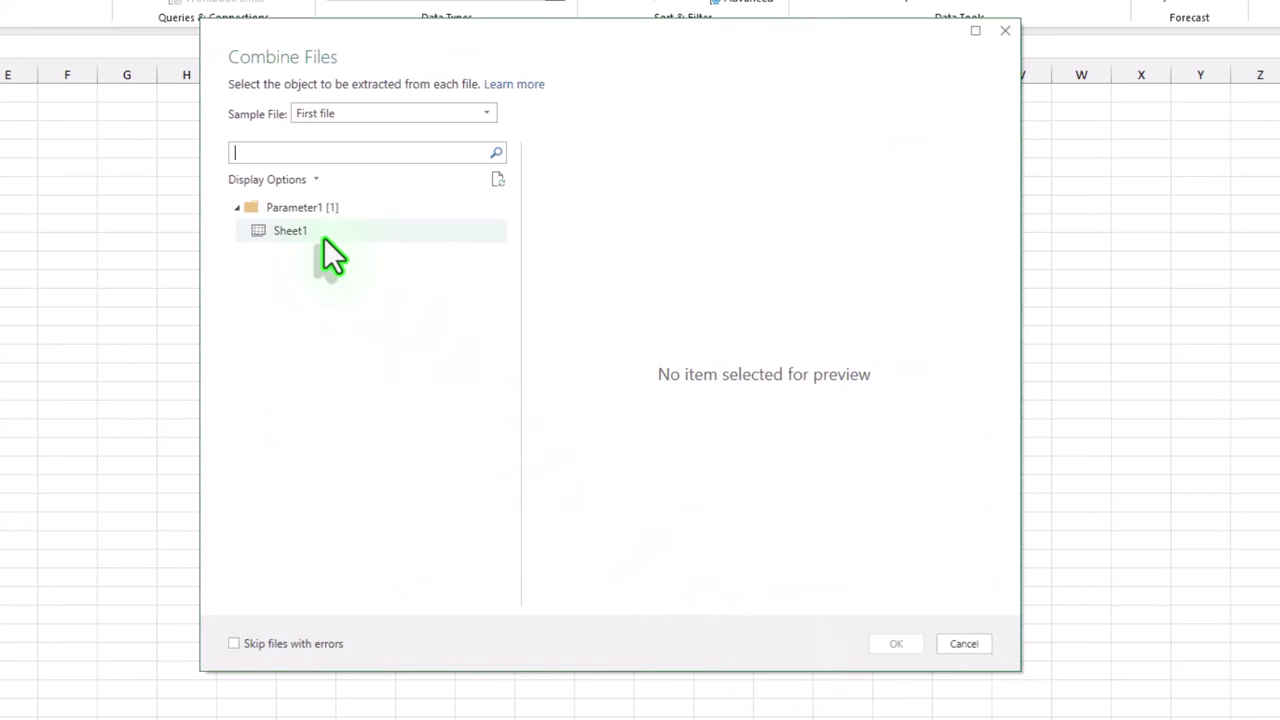
{"action": "left_click", "coordinate": [303, 232]}
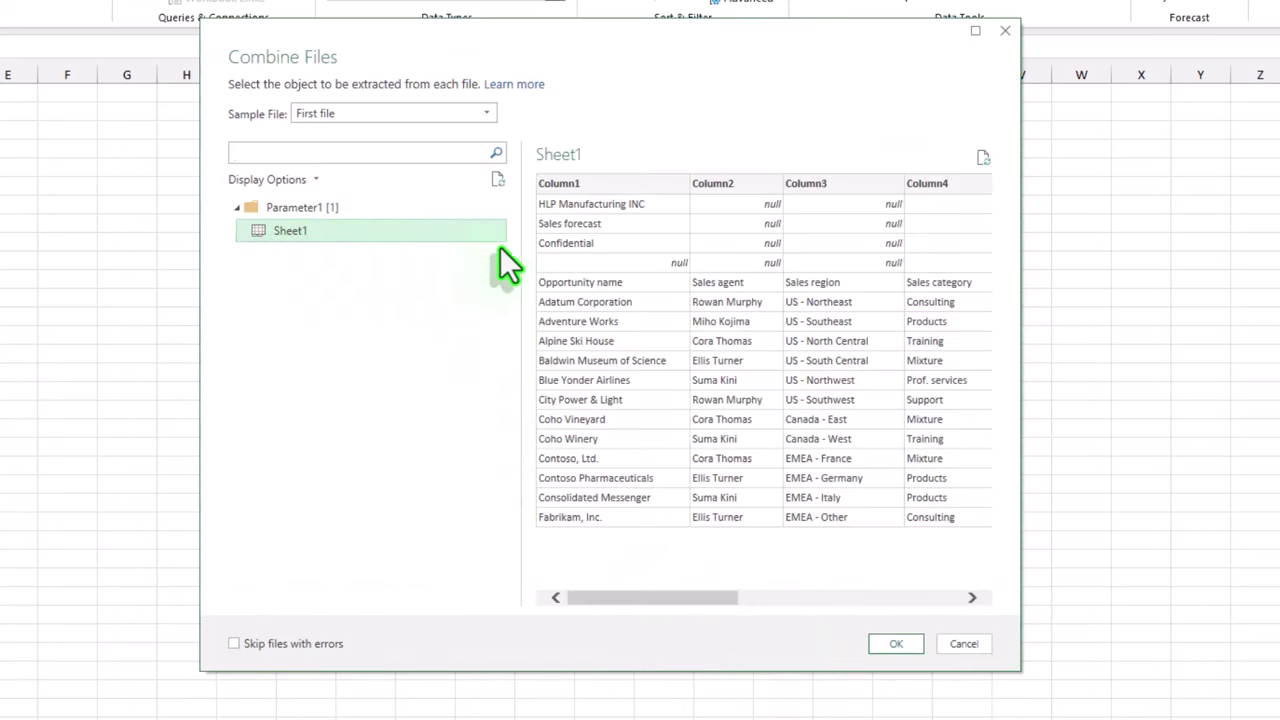
{"action": "left_click", "coordinate": [880, 645]}
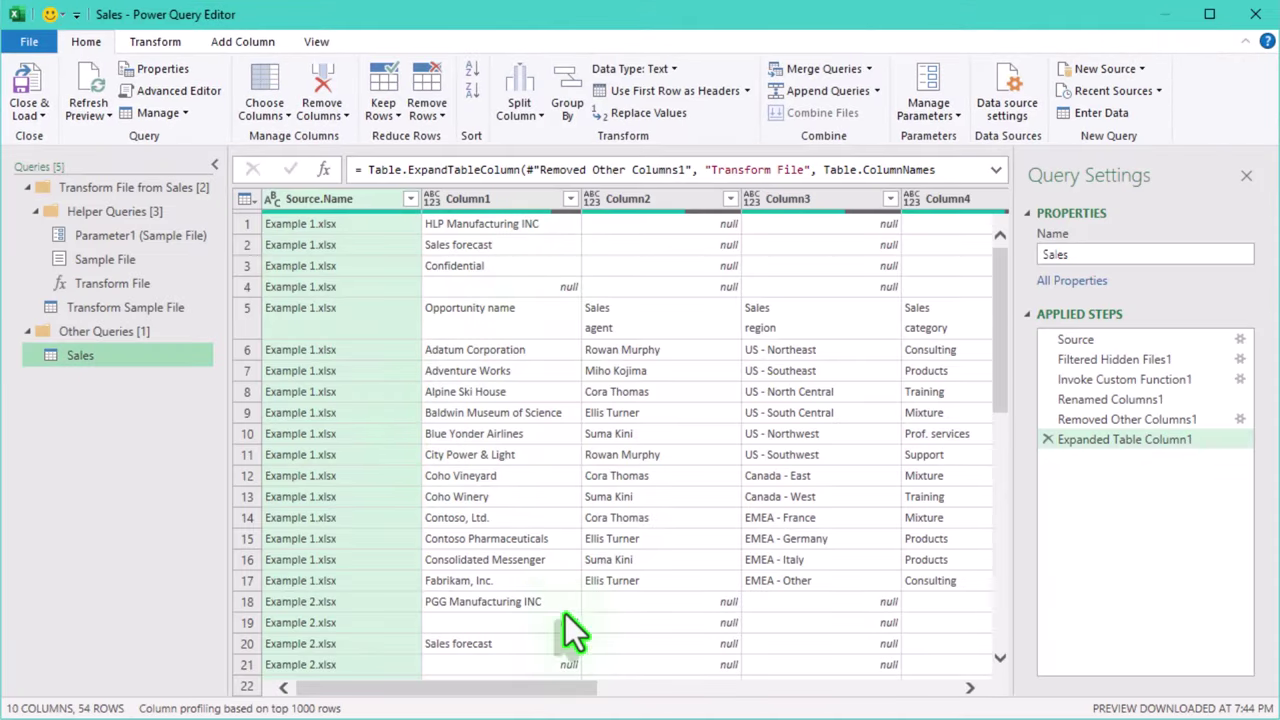
{"action": "scroll", "coordinate": [651, 495], "scroll_direction": "down", "scroll_amount": 10}
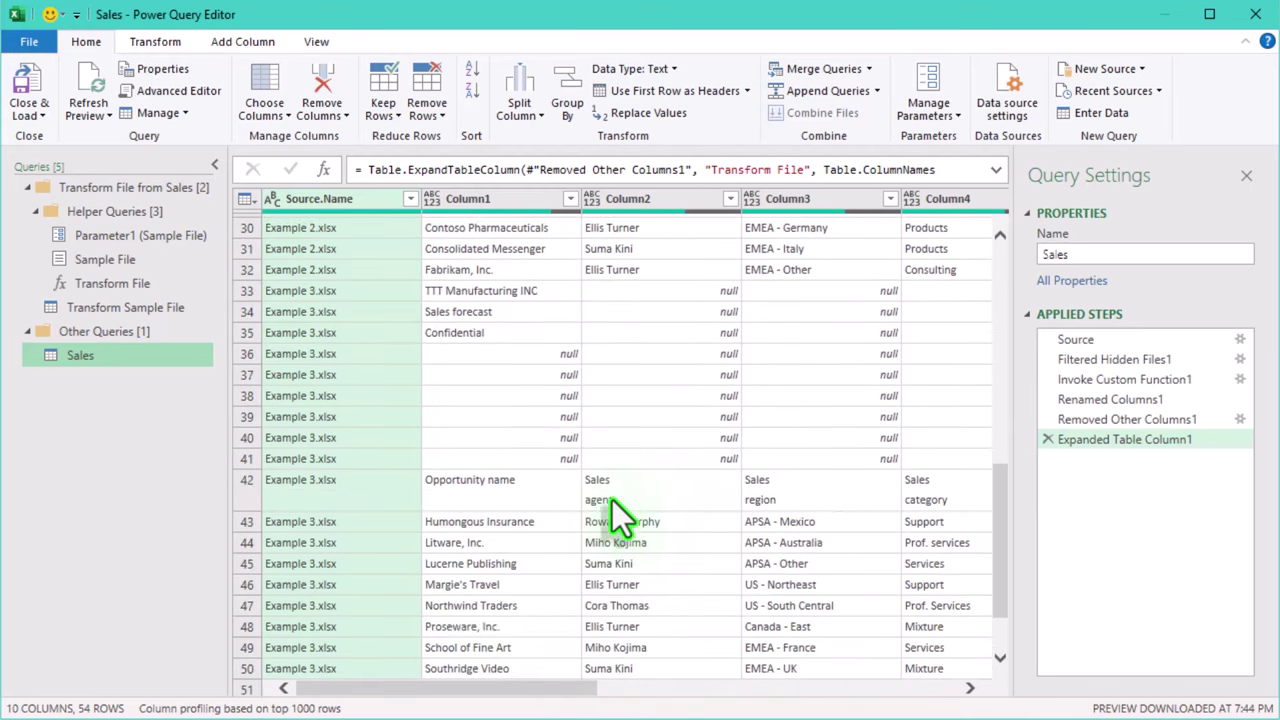
{"action": "left_click", "coordinate": [500, 388]}
{"action": "left_click", "coordinate": [509, 481]}
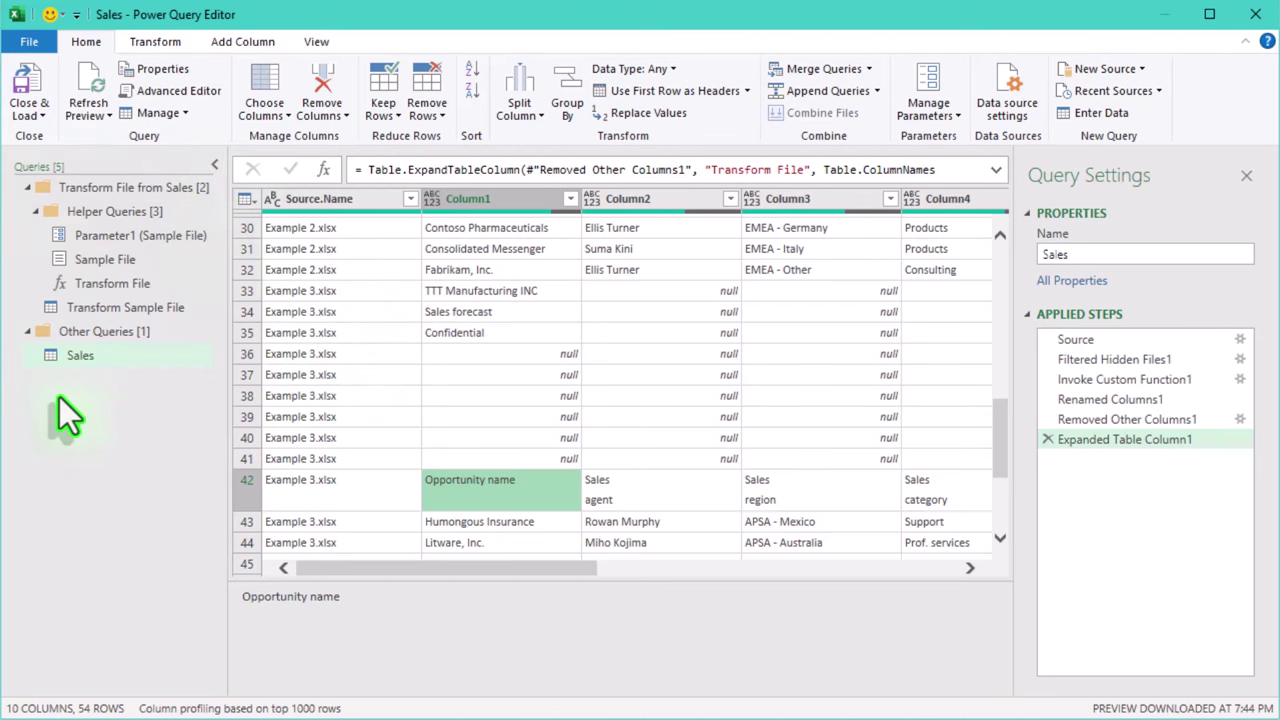
{"action": "left_click", "coordinate": [214, 165]}
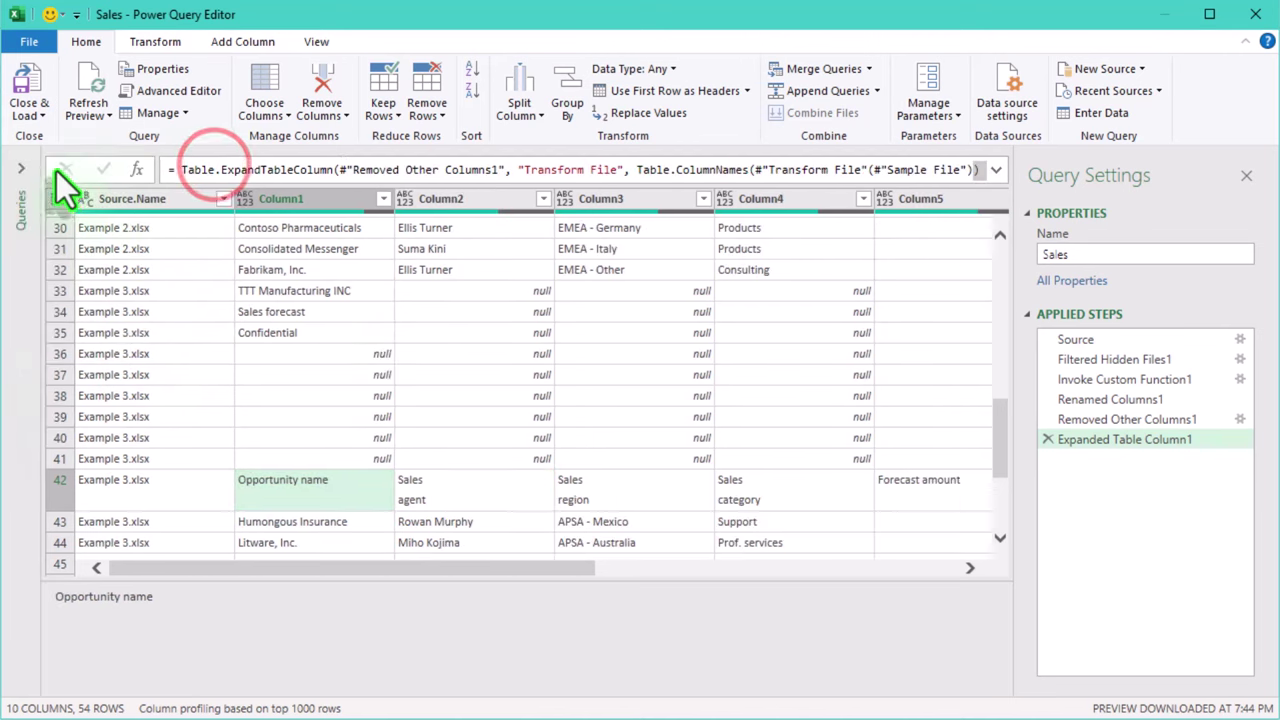
{"action": "left_click", "coordinate": [19, 168]}
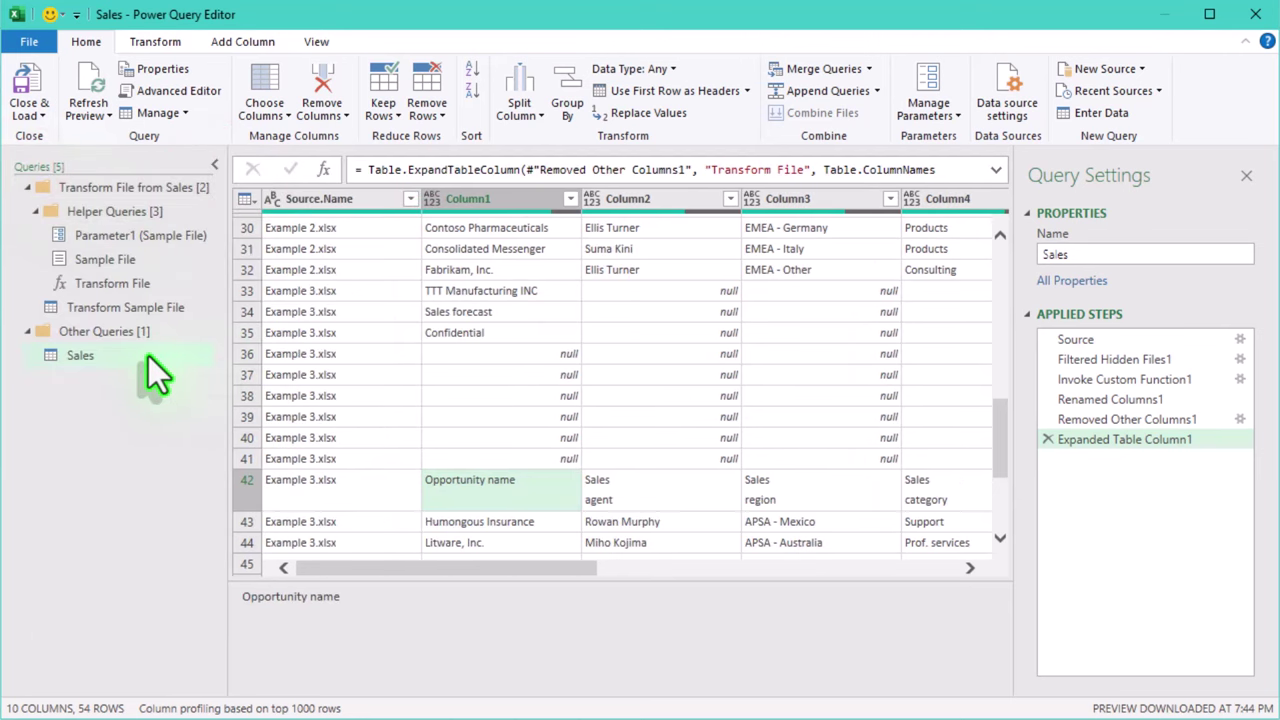
Glance at Sample File, then view Transform Sample File with its header at row 5.
{"action": "left_click", "coordinate": [107, 310]}
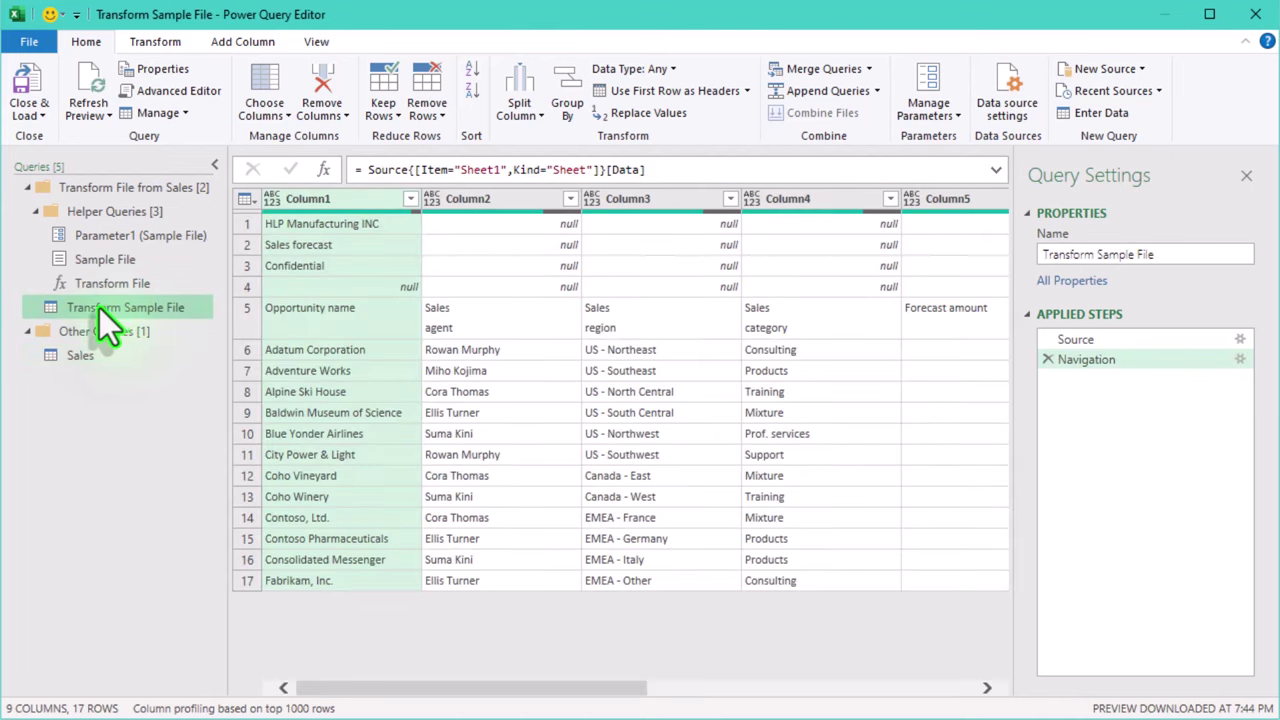
{"action": "left_click", "coordinate": [108, 262]}
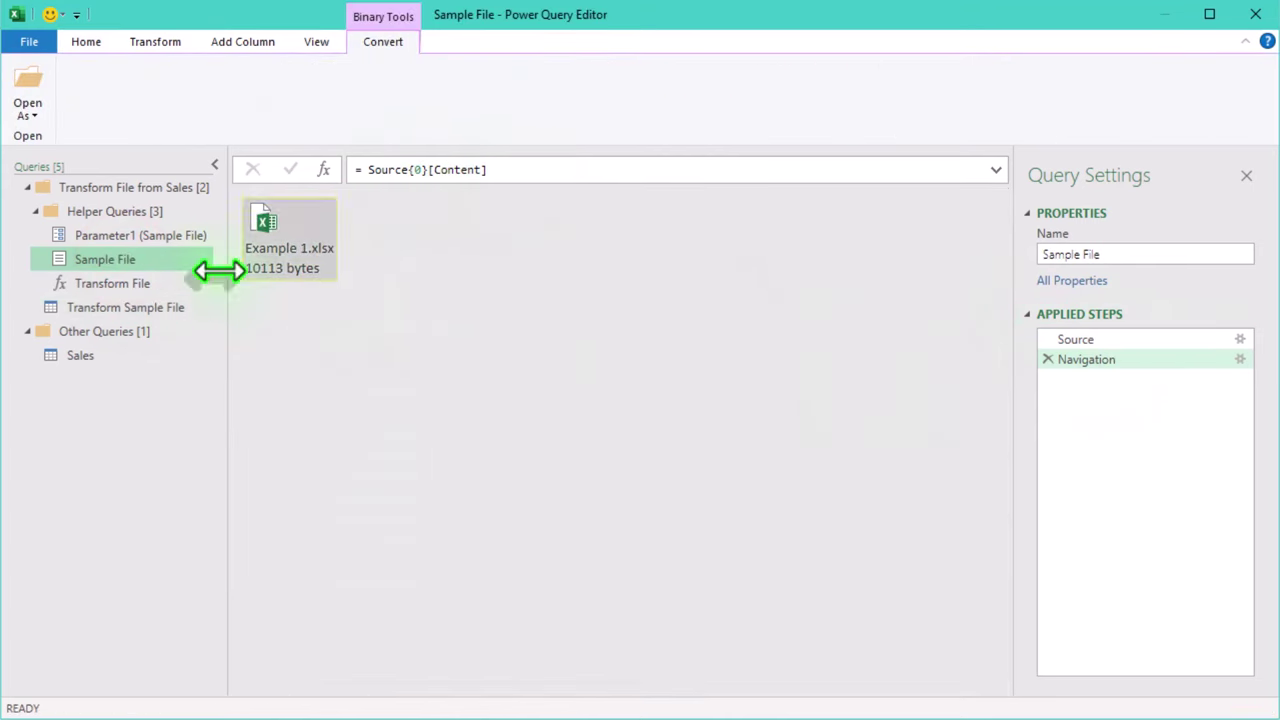
{"action": "left_click", "coordinate": [121, 303]}
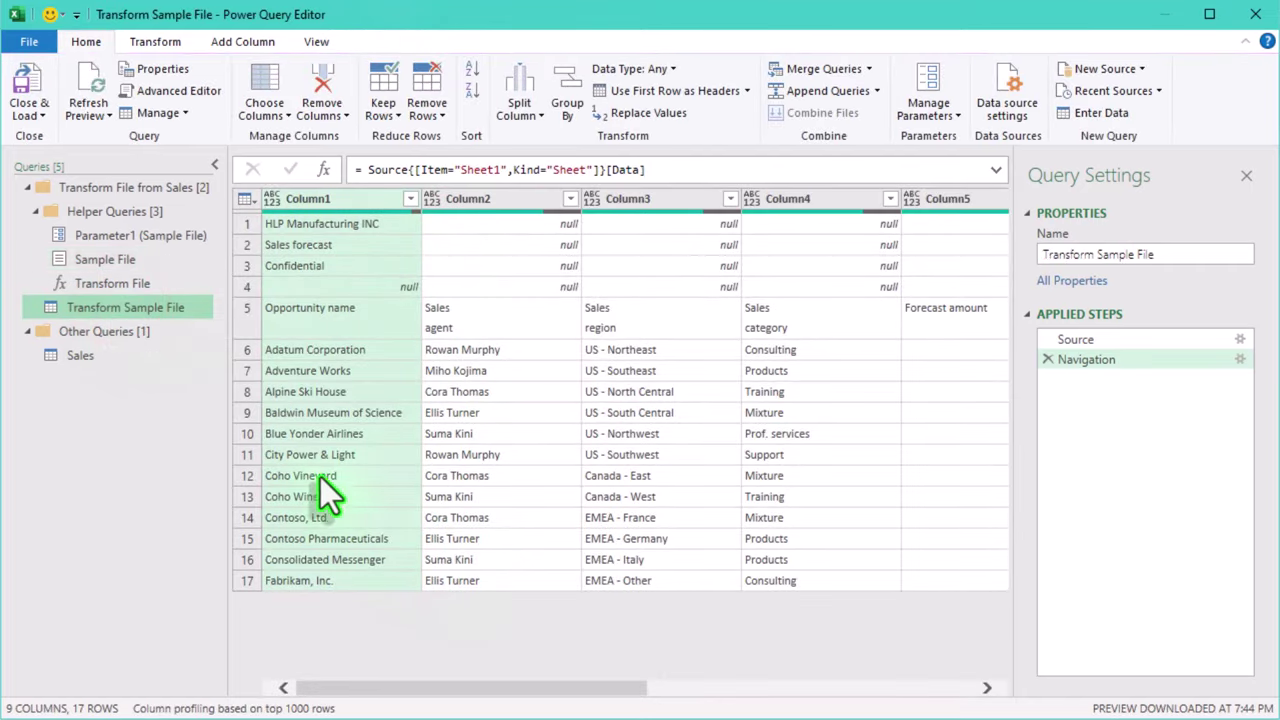
Remove the top 4 rows so the Opportunity name row comes first.
{"action": "left_click", "coordinate": [422, 114]}
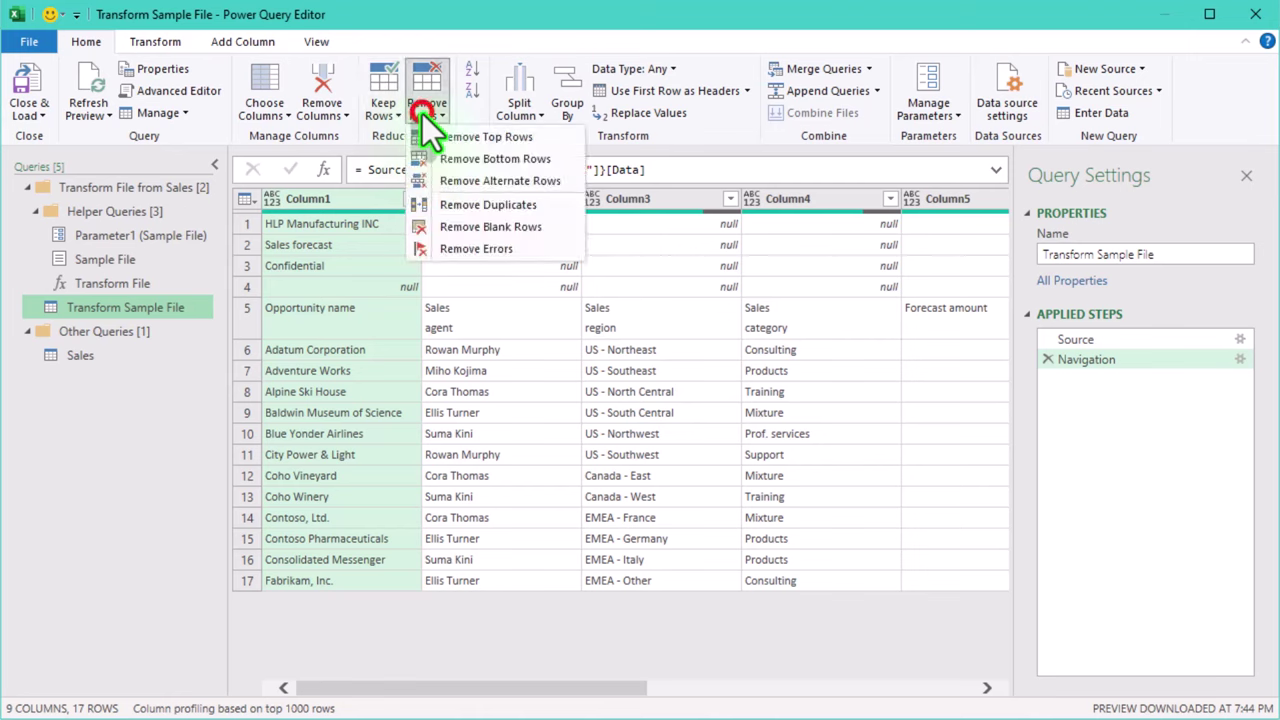
{"action": "left_click", "coordinate": [478, 139]}
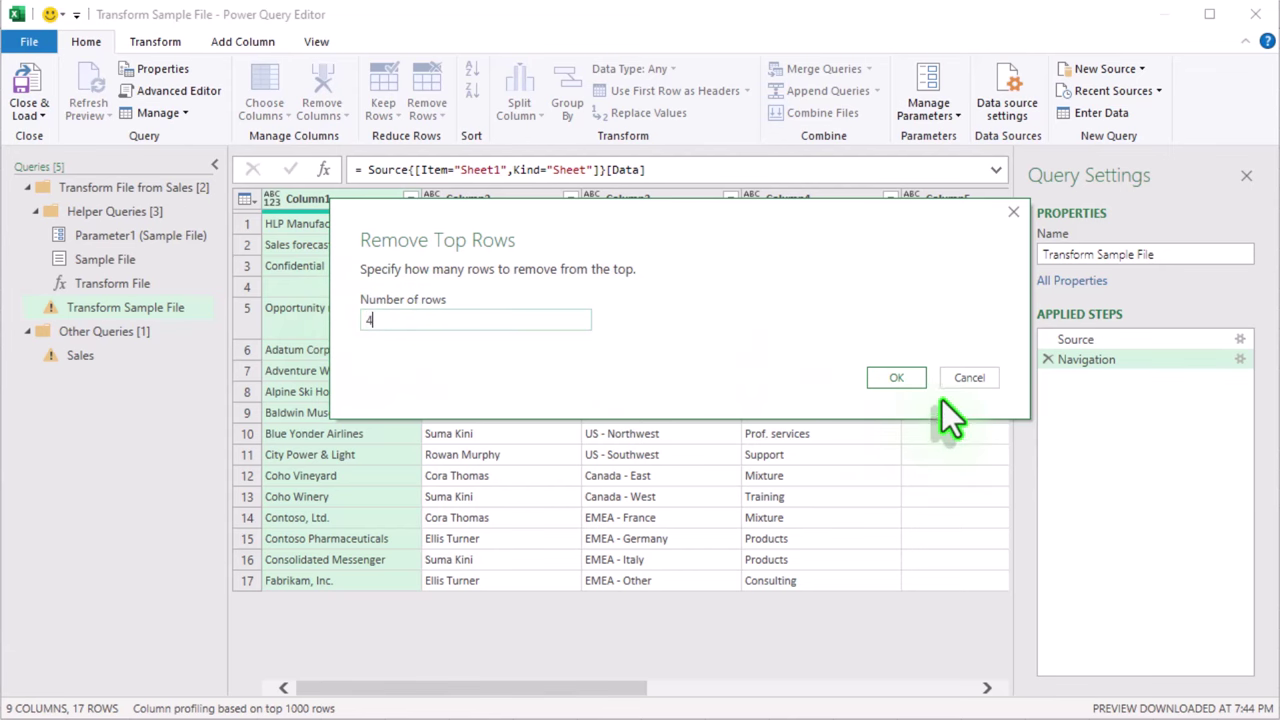
{"action": "left_click", "coordinate": [918, 380]}
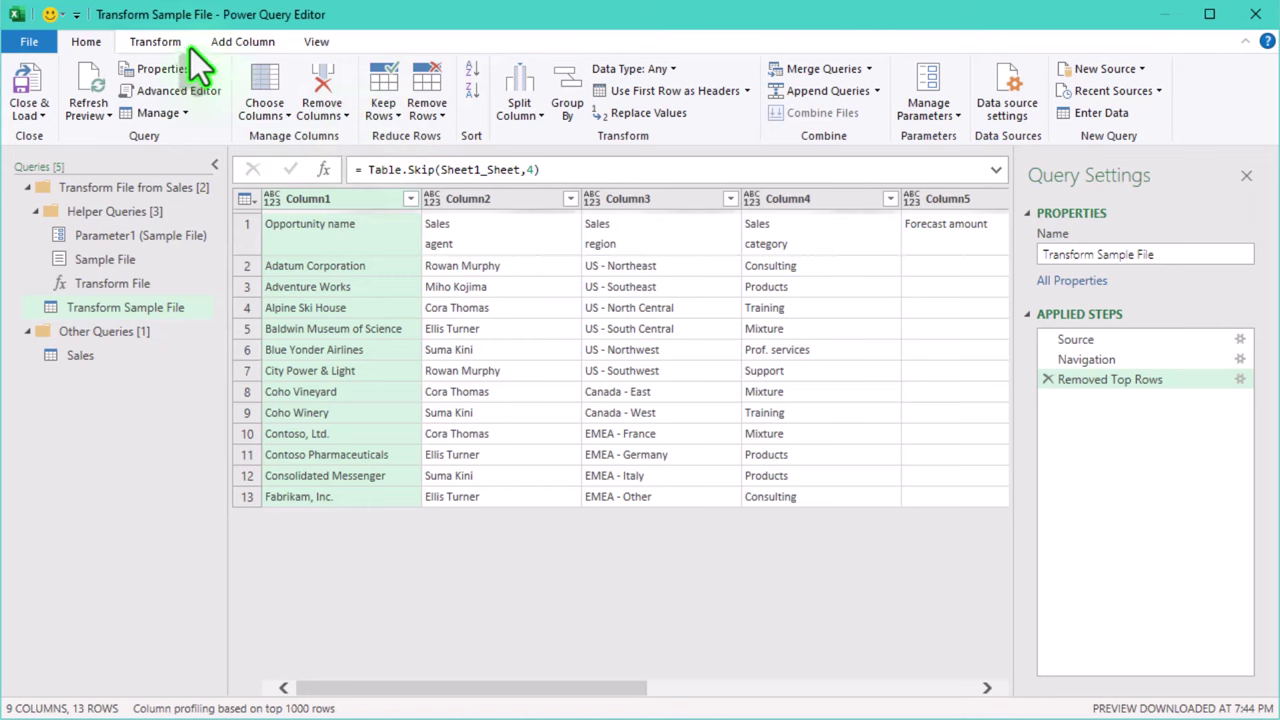
Use the first row as headers, giving columns like Opportunity name and Sales agent.
{"action": "left_click", "coordinate": [160, 43]}
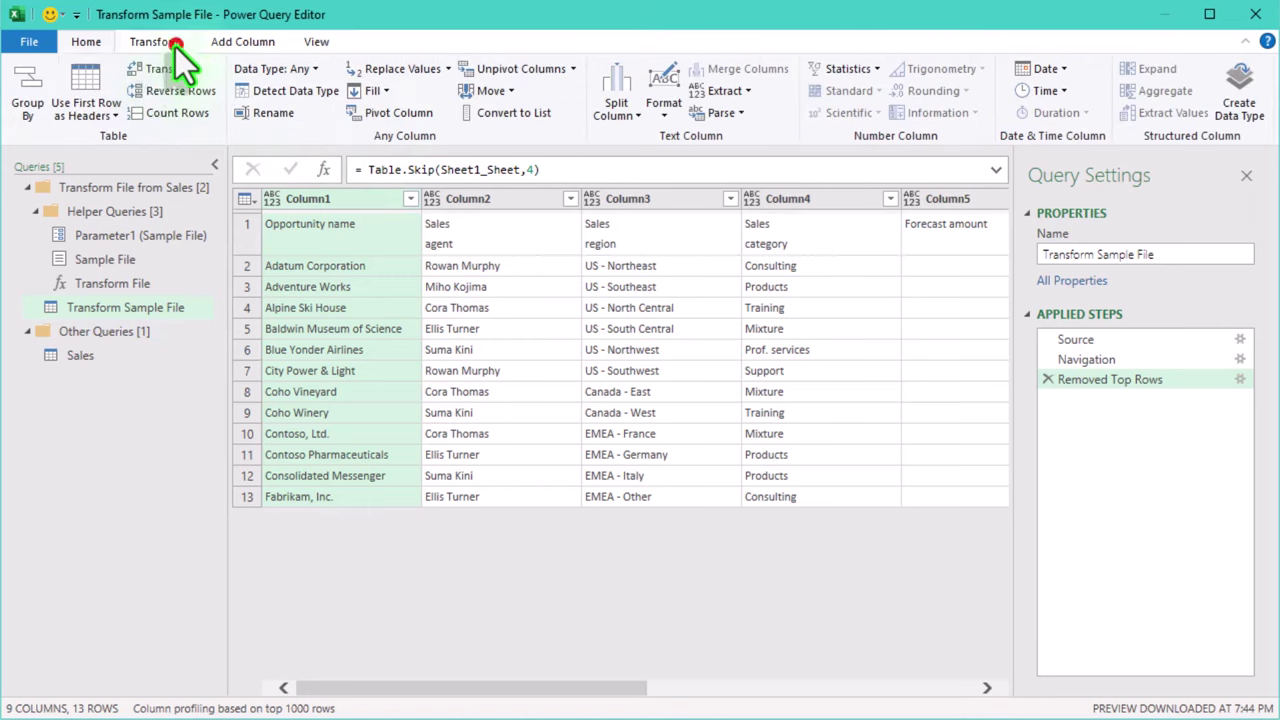
{"action": "left_click", "coordinate": [73, 83]}
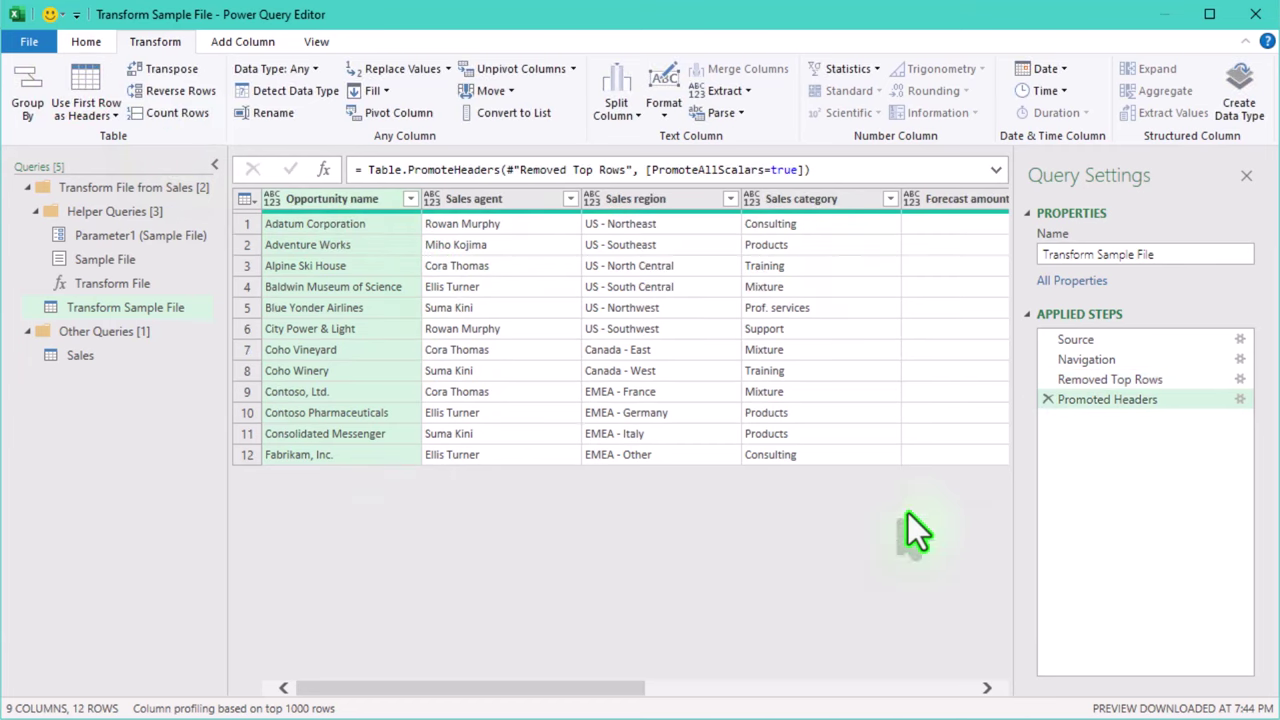
{"action": "left_click_drag", "start_coordinate": [610, 690], "coordinate": [537, 694]}
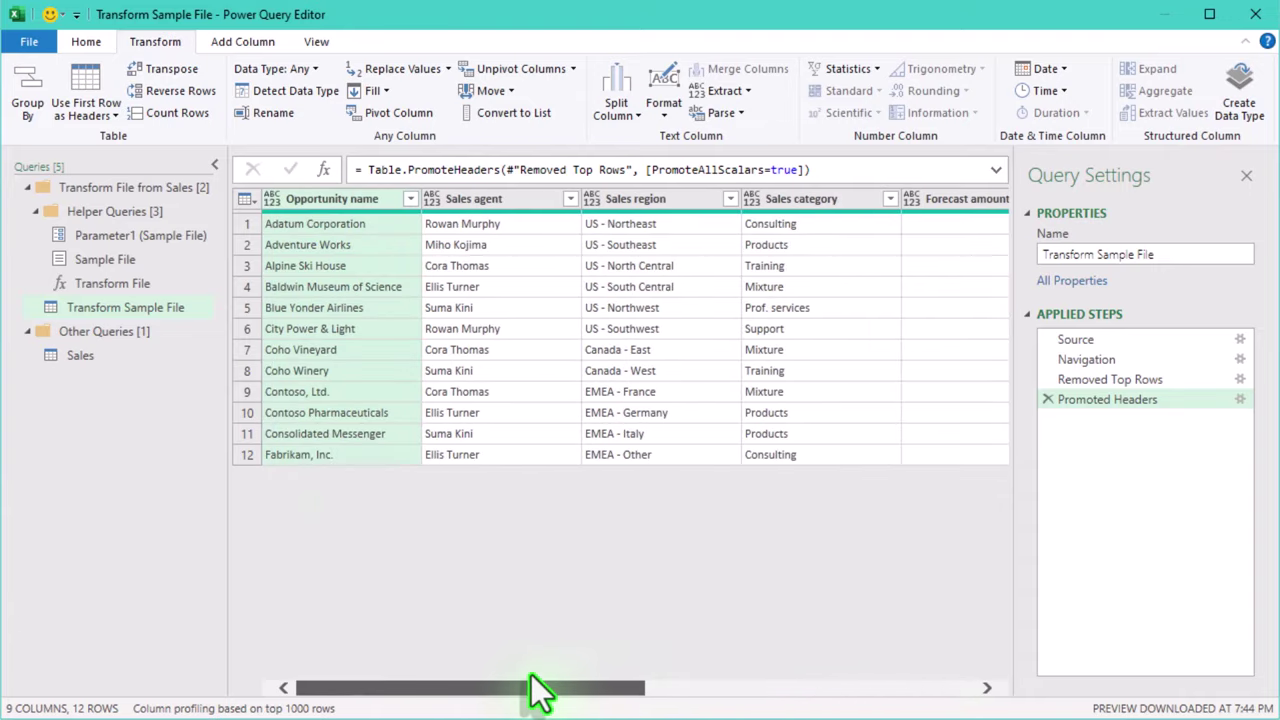
Check the Sales query's 39 rows and null Source.Name values, then reopen Transform Sample File.
{"action": "left_click", "coordinate": [107, 359]}
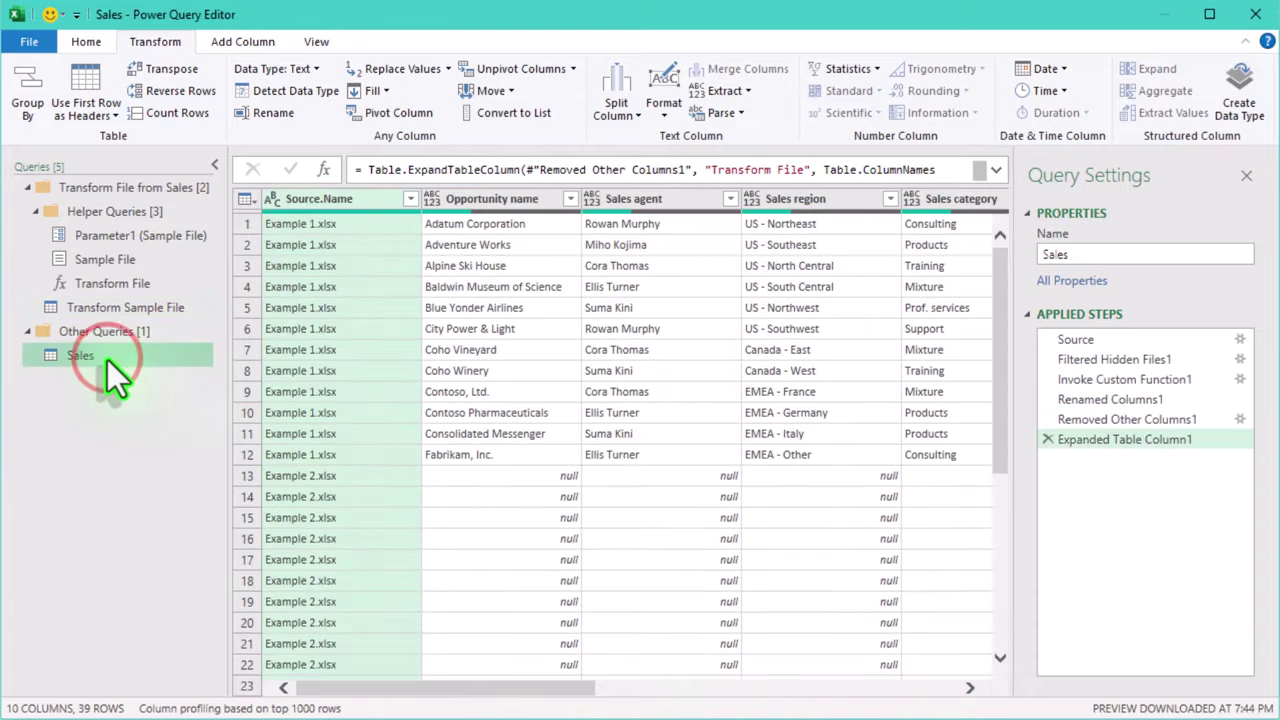
{"action": "left_click", "coordinate": [286, 224]}
{"action": "left_click", "coordinate": [352, 455]}
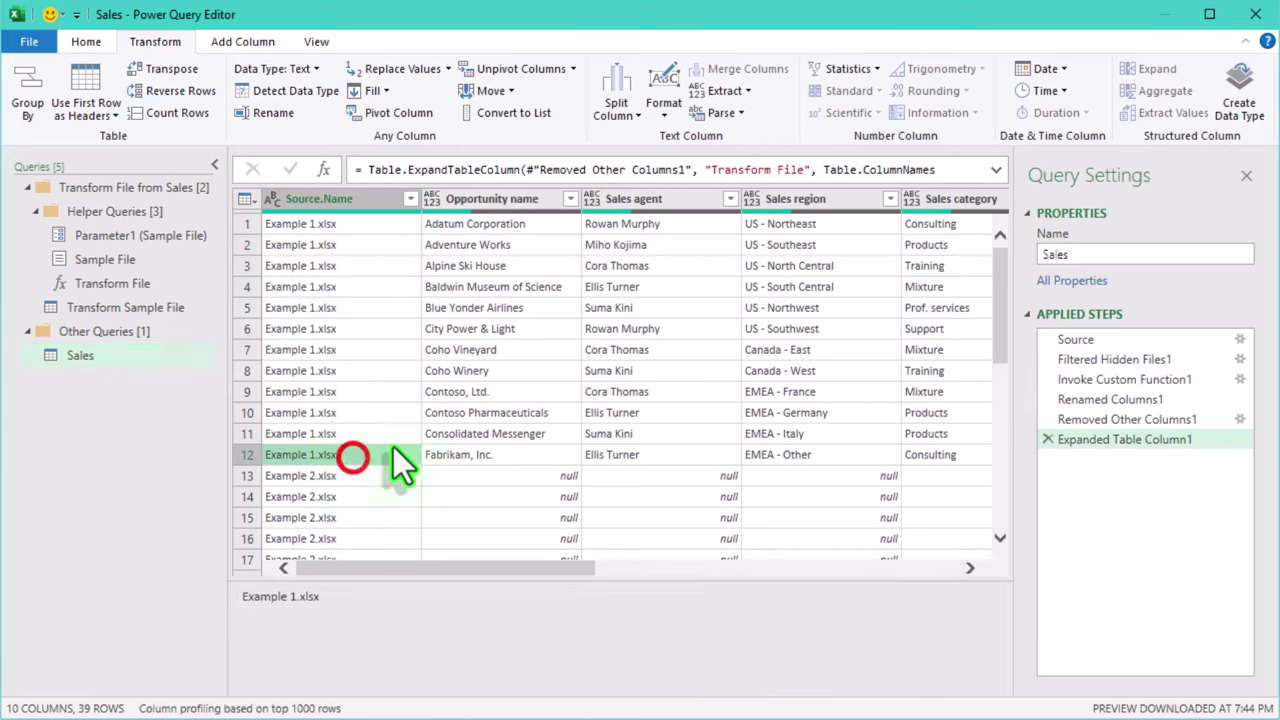
{"action": "scroll", "coordinate": [620, 533], "scroll_direction": "down", "scroll_amount": 7}
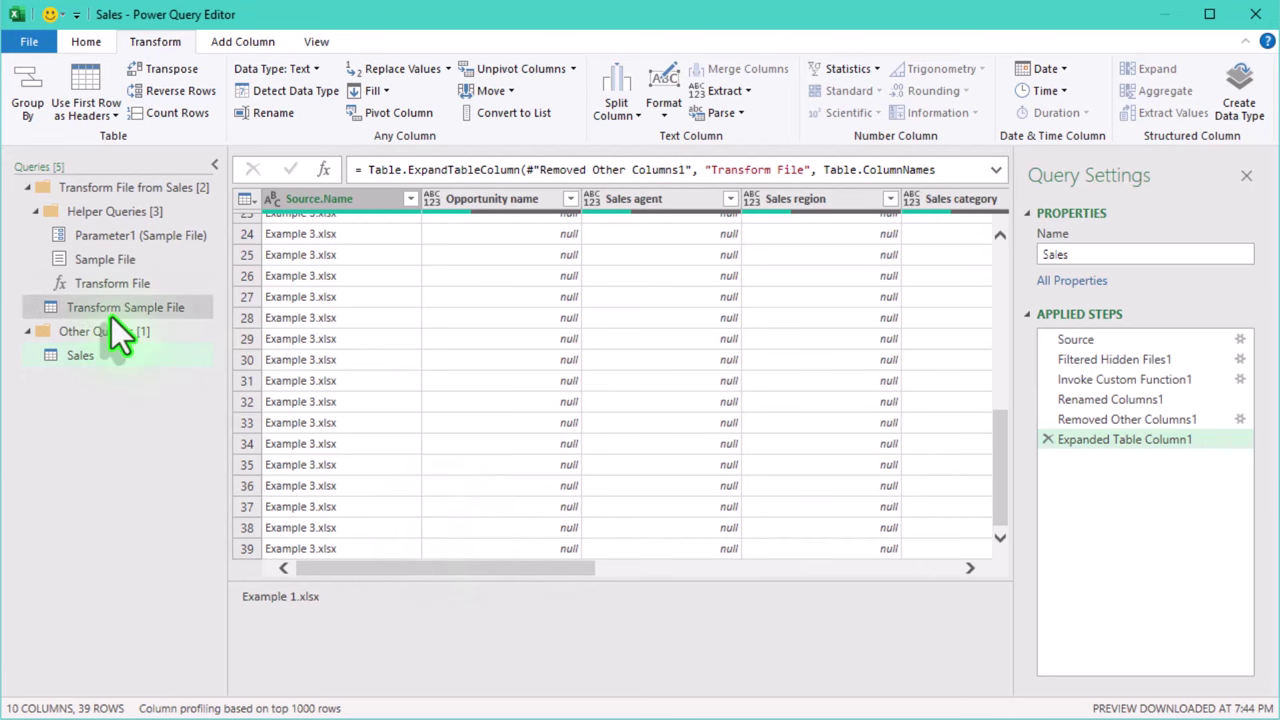
{"action": "left_click", "coordinate": [112, 312]}
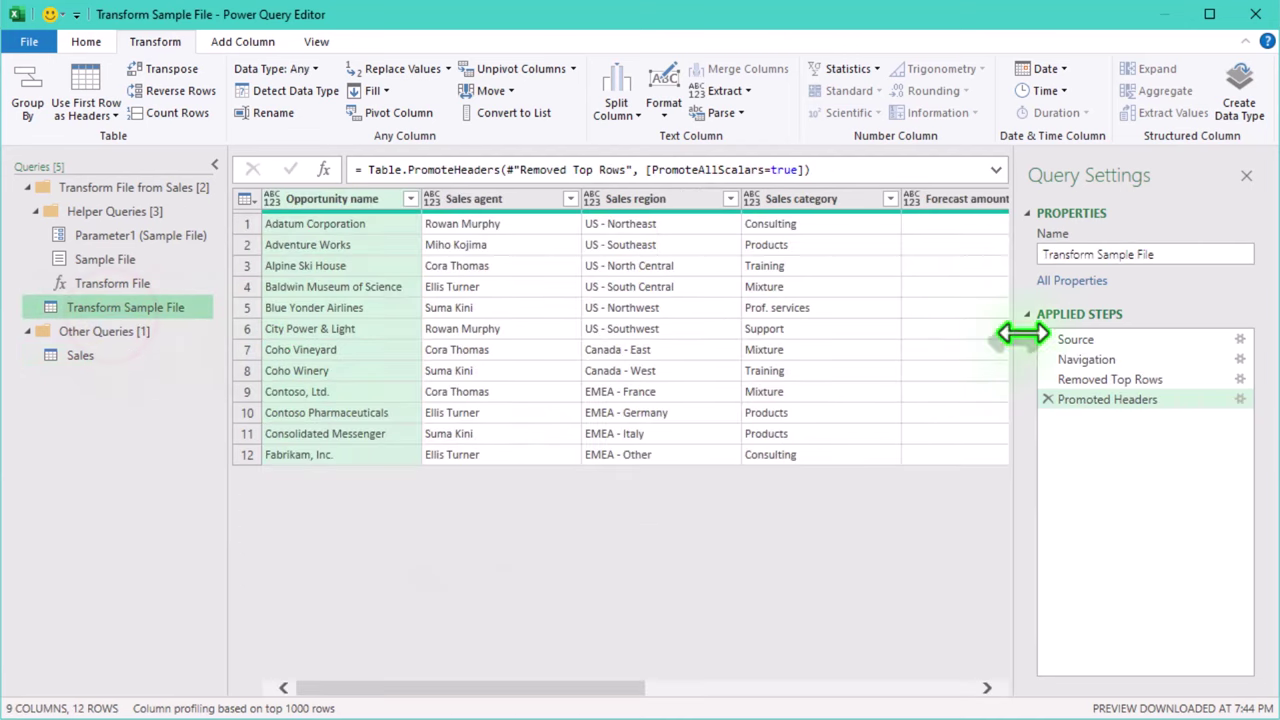
In the Removed Top Rows formula, replace the fixed 4 with List.PositionOf(.
{"action": "left_click", "coordinate": [1111, 381]}
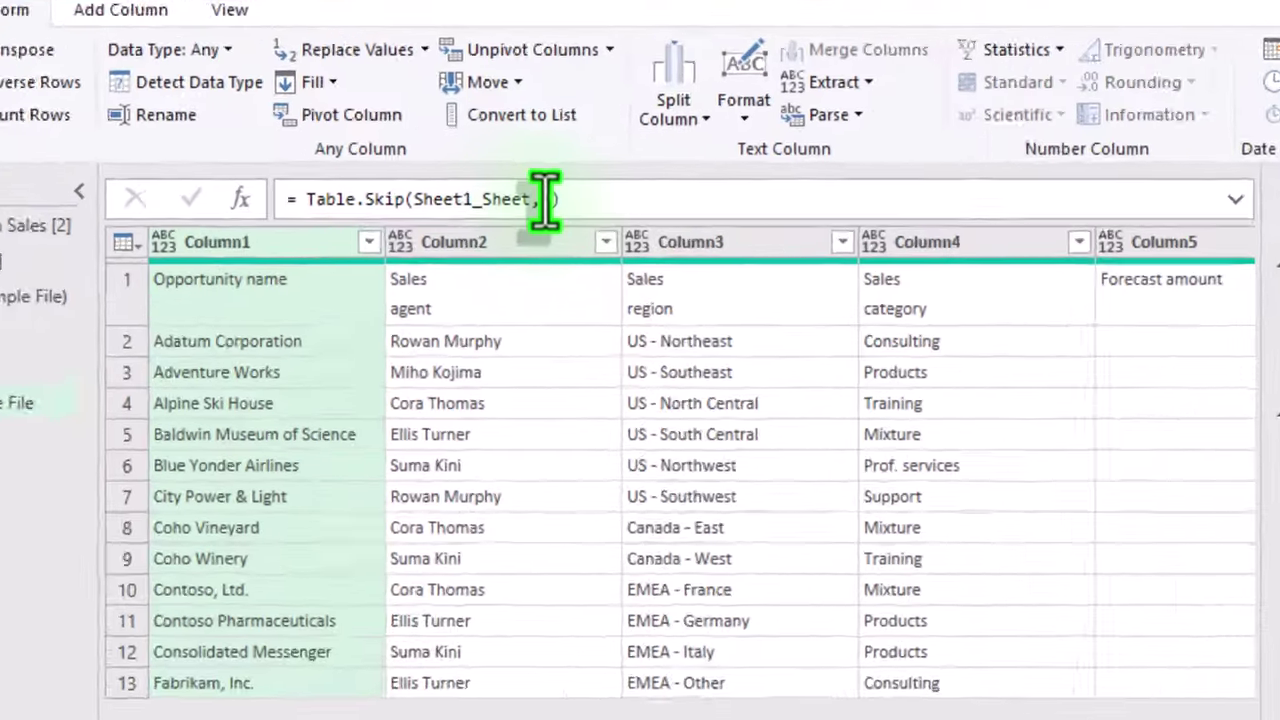
{"action": "left_click", "coordinate": [532, 170]}
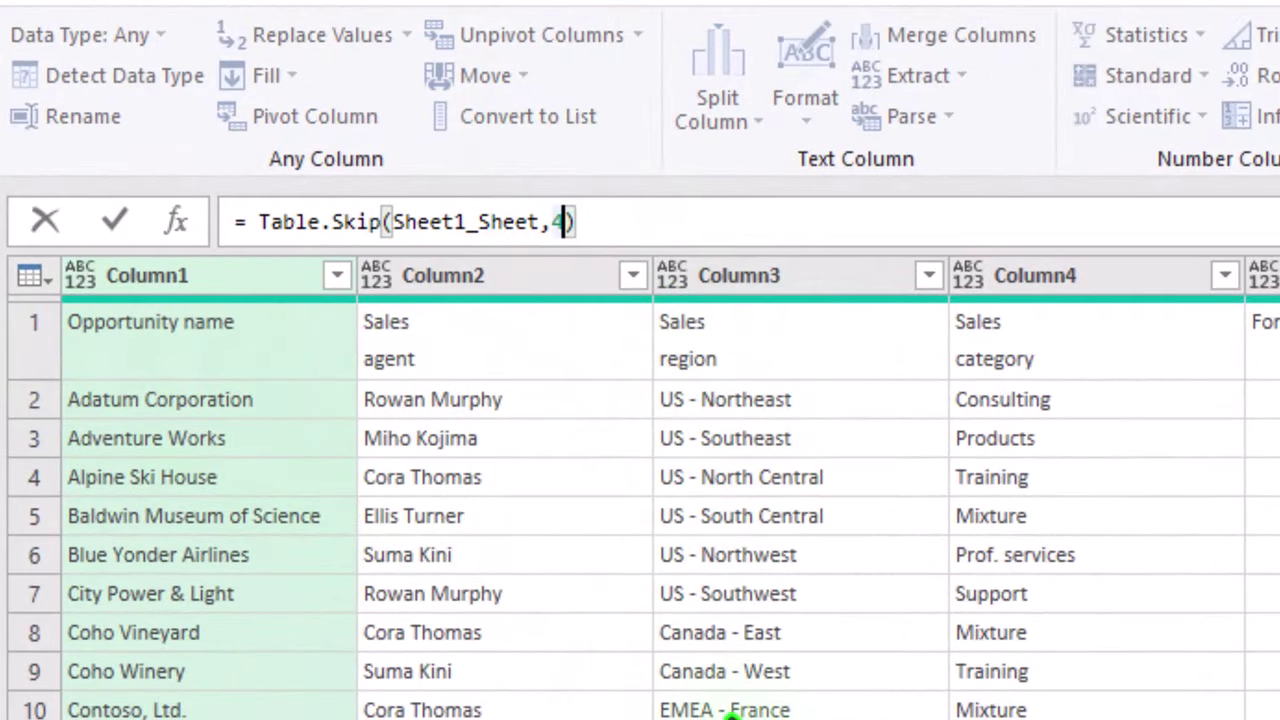
{"action": "type", "text": "List"}
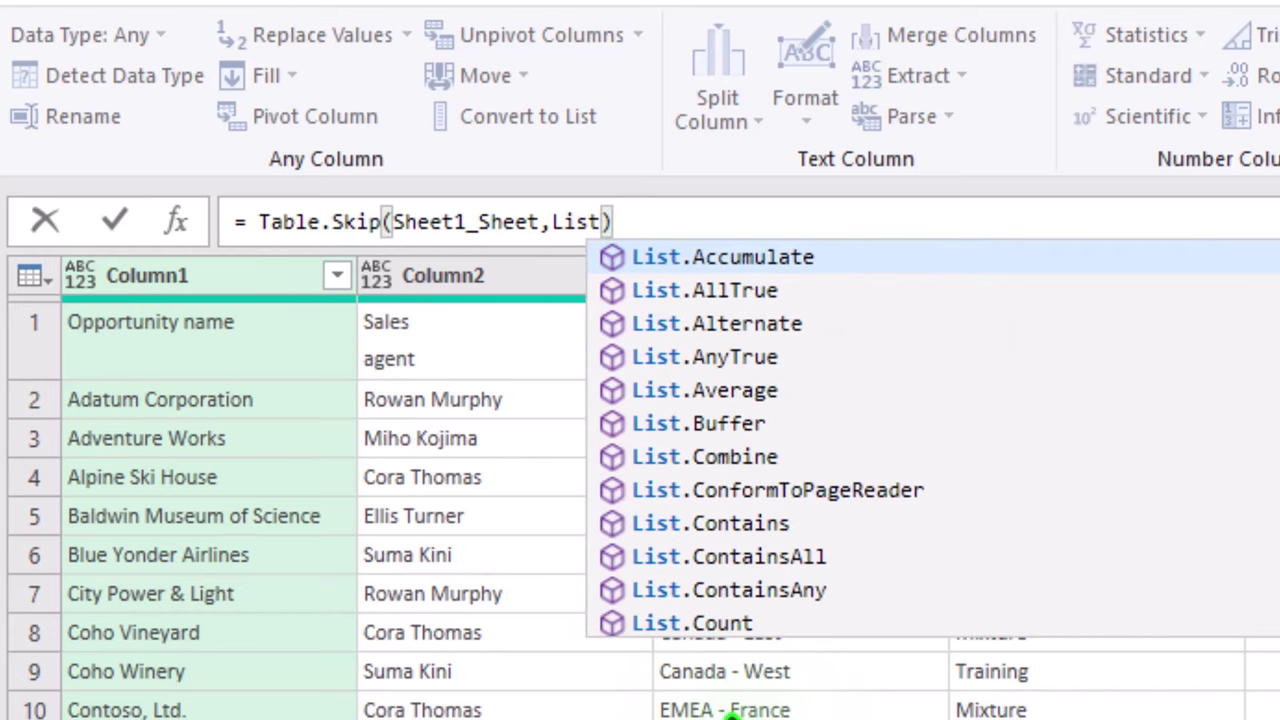
{"action": "type", "text": ".P"}
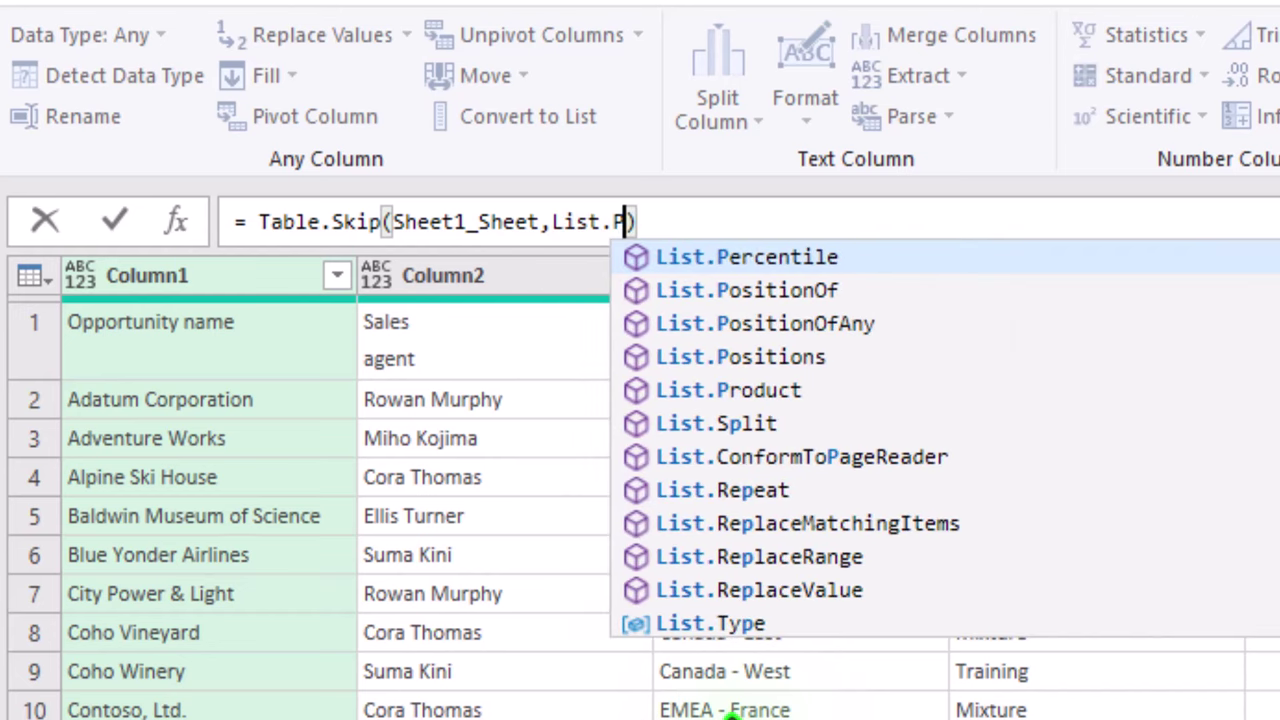
{"action": "key", "text": "Down"}
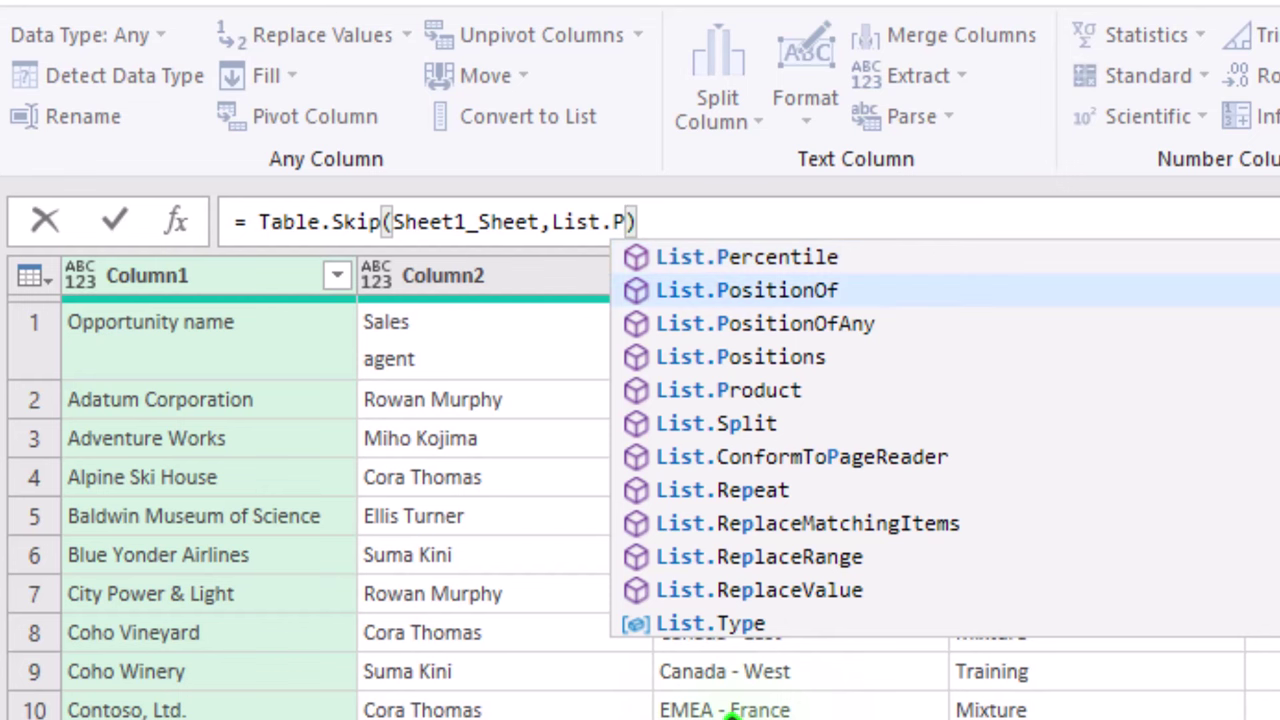
{"action": "key", "text": "Tab"}
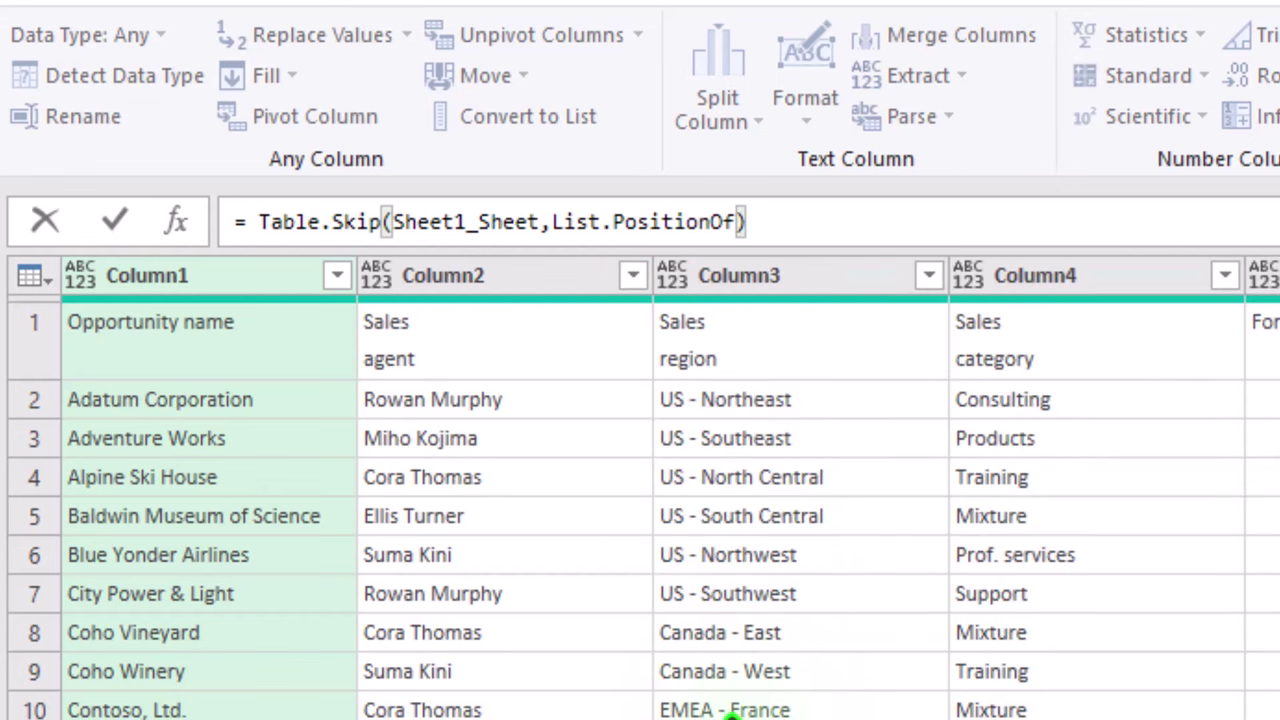
{"action": "type", "text": "("}
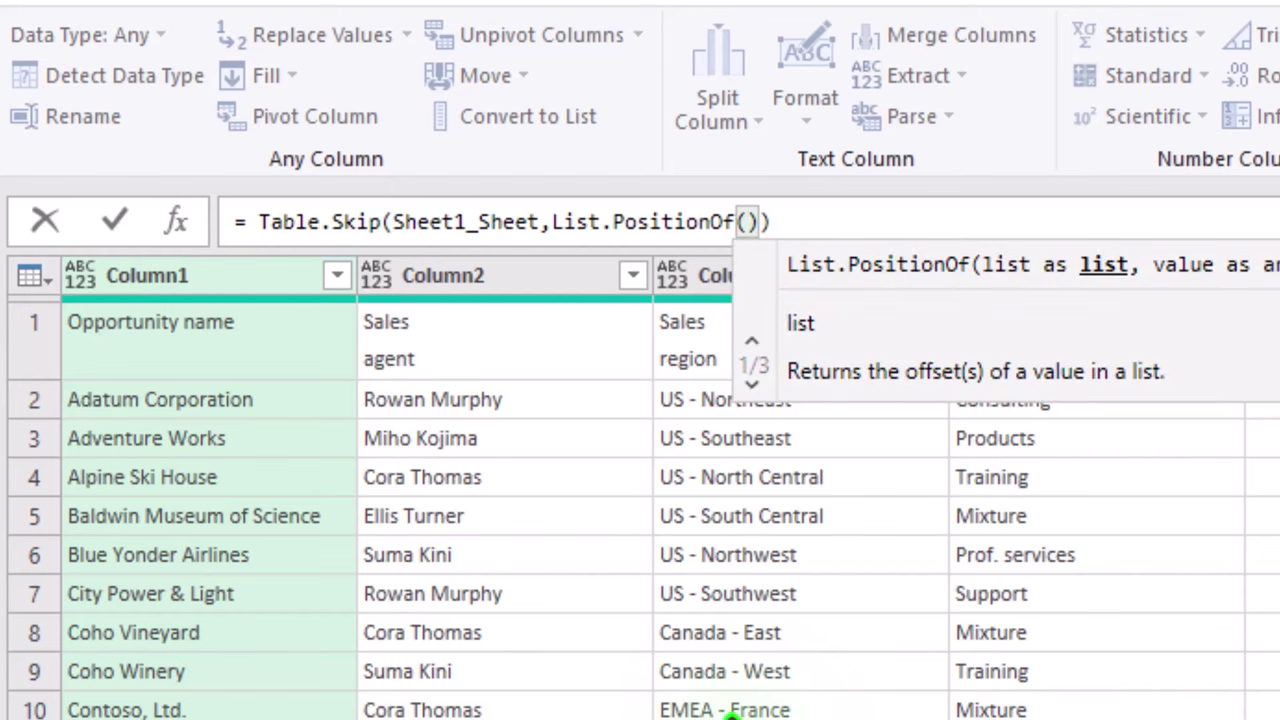
Pass the copied Sheet1_Sheet with a Column1 reference and empty quotes to PositionOf.
{"action": "left_click", "coordinate": [463, 222]}
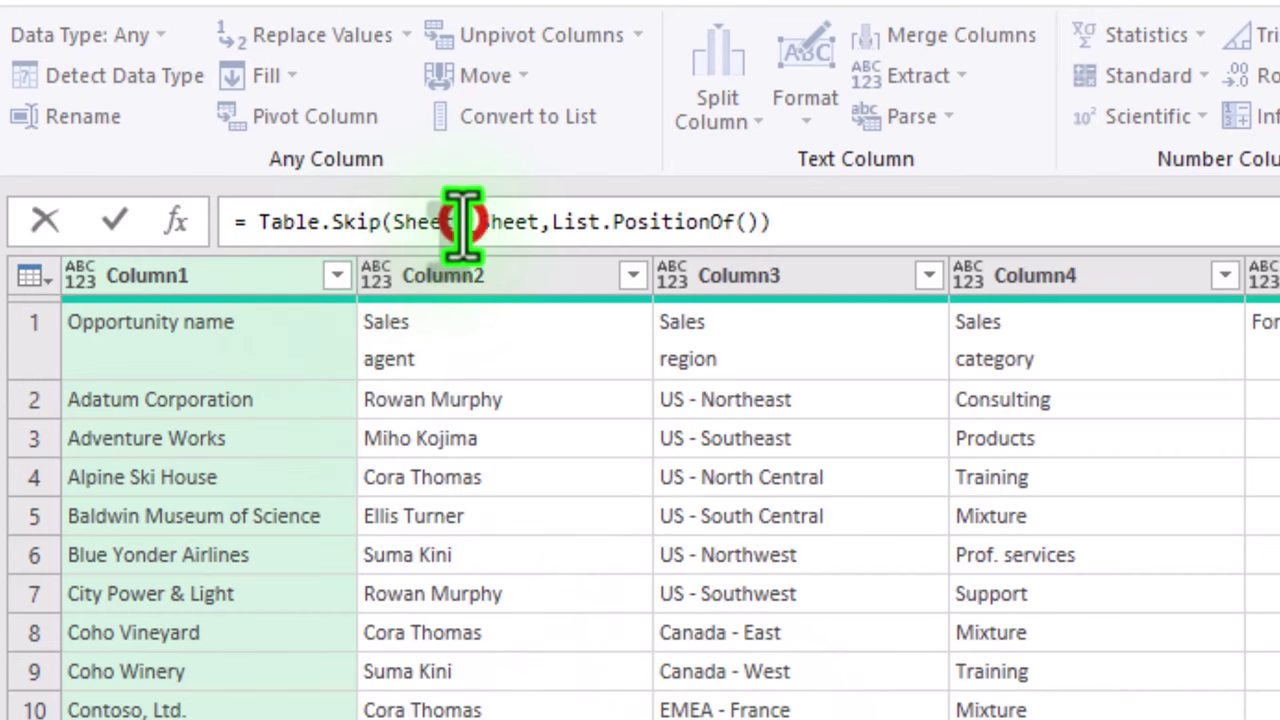
{"action": "double_click", "coordinate": [463, 222]}
{"action": "right_click", "coordinate": [463, 224]}
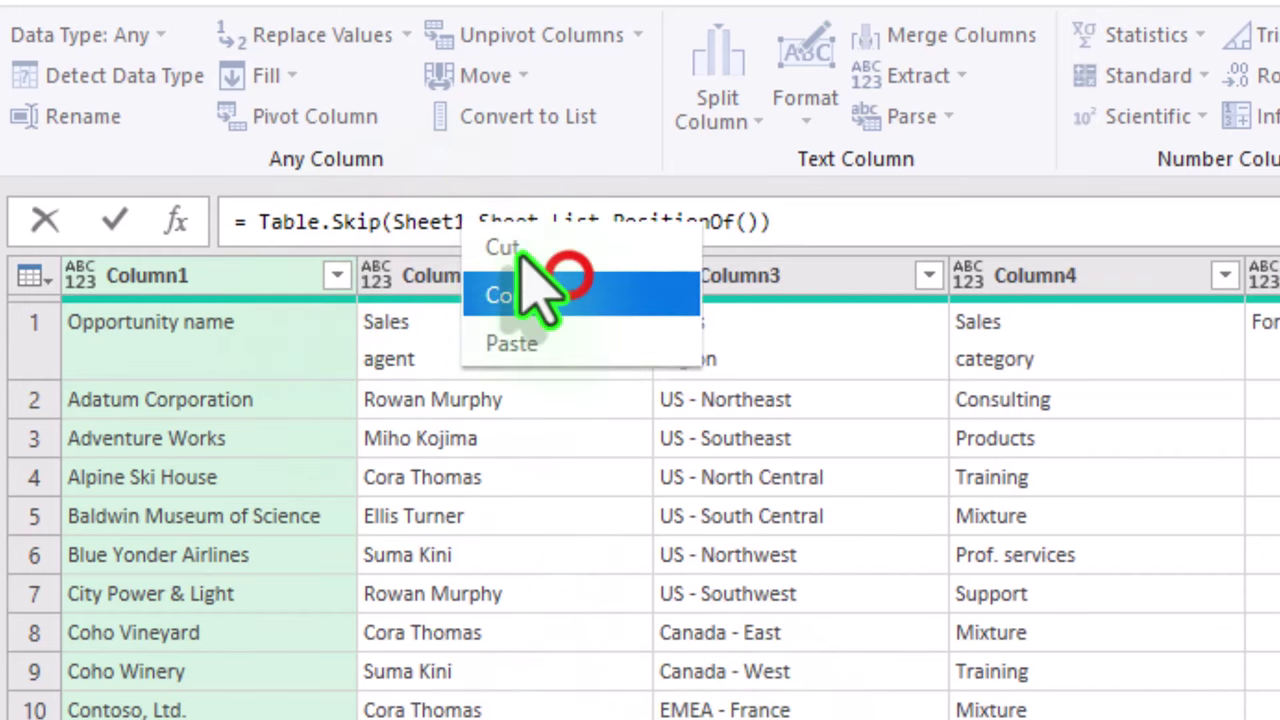
{"action": "left_click", "coordinate": [535, 292]}
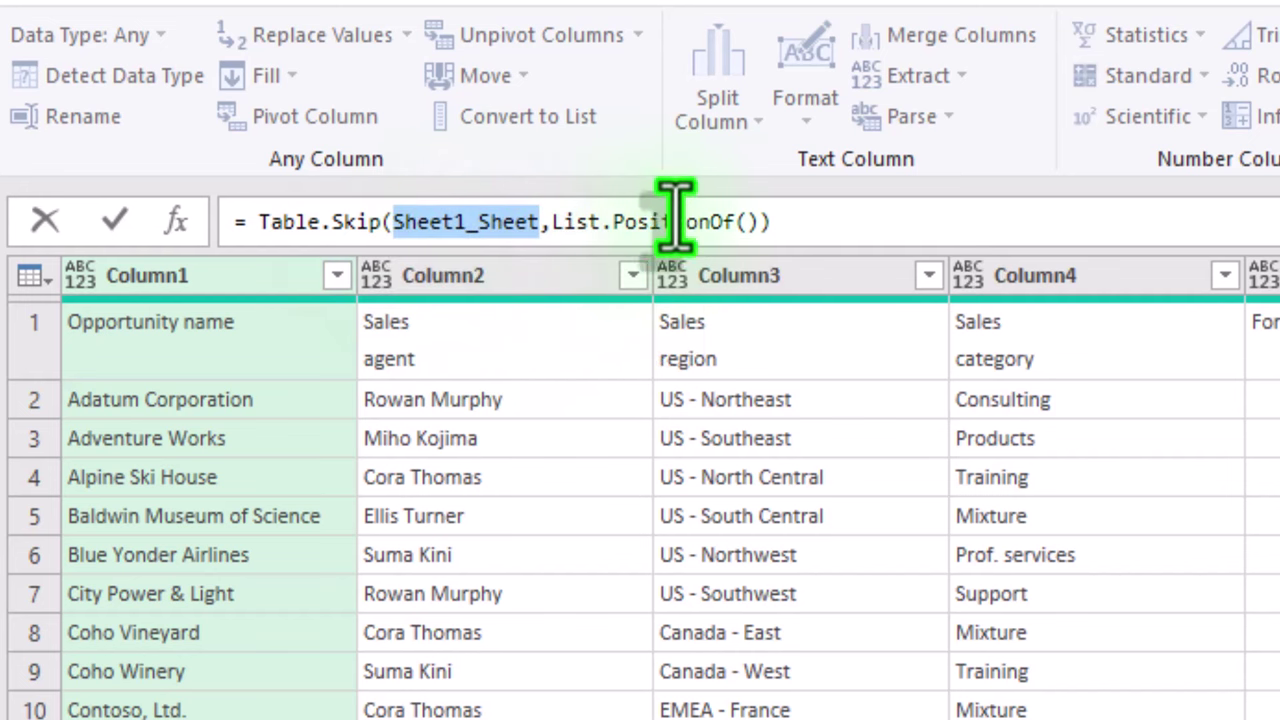
{"action": "left_click", "coordinate": [752, 222]}
{"action": "right_click", "coordinate": [754, 222]}
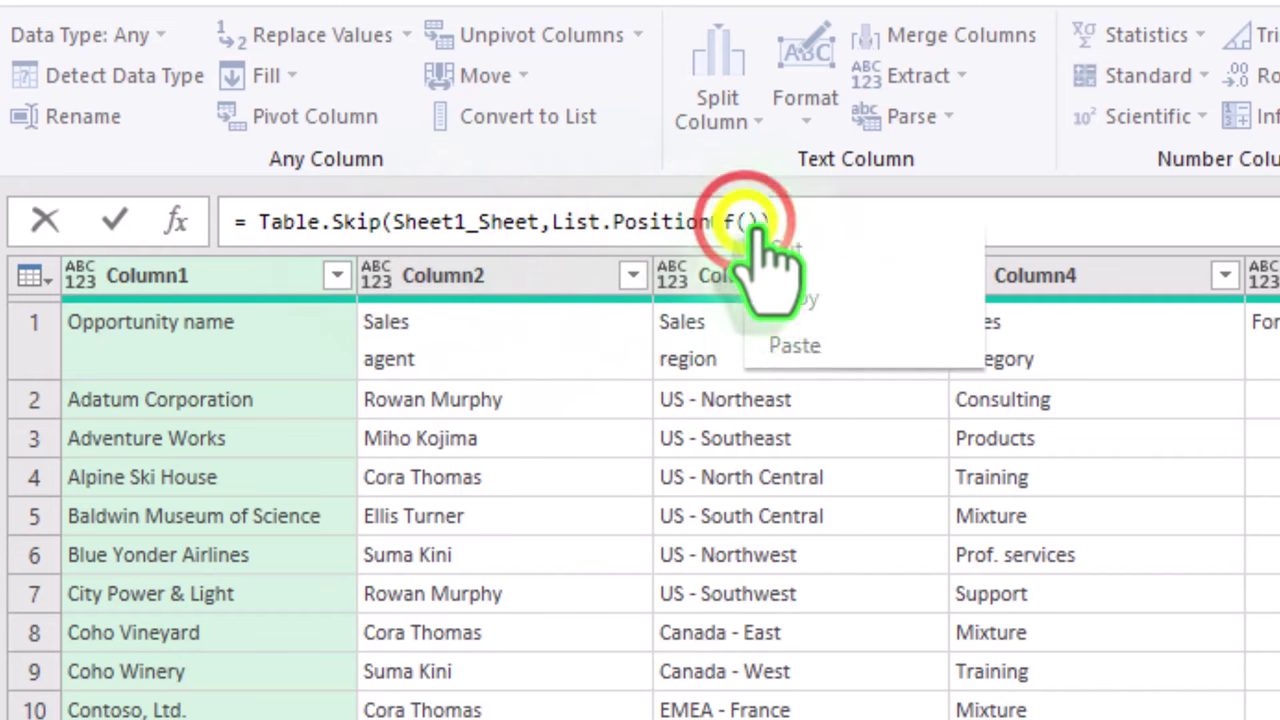
{"action": "left_click", "coordinate": [810, 340]}
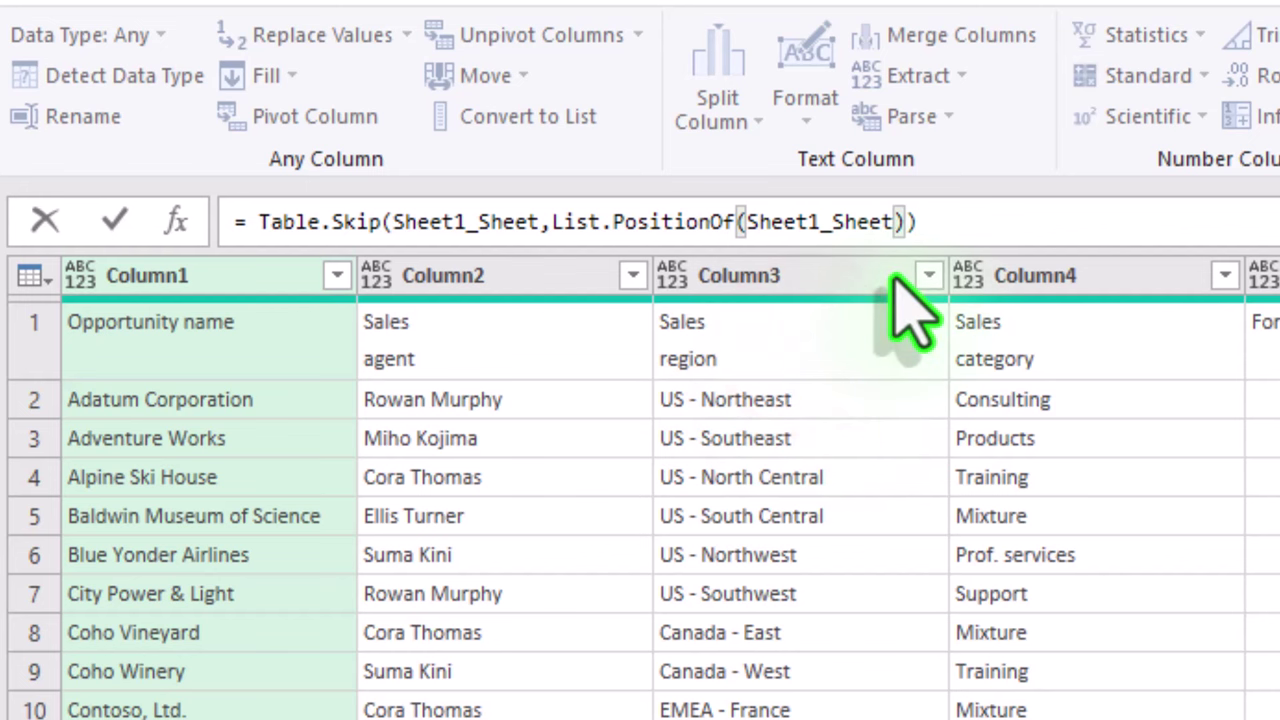
{"action": "type", "text": ",\""}
{"action": "key", "text": "Left"}
{"action": "key", "text": "Left"}
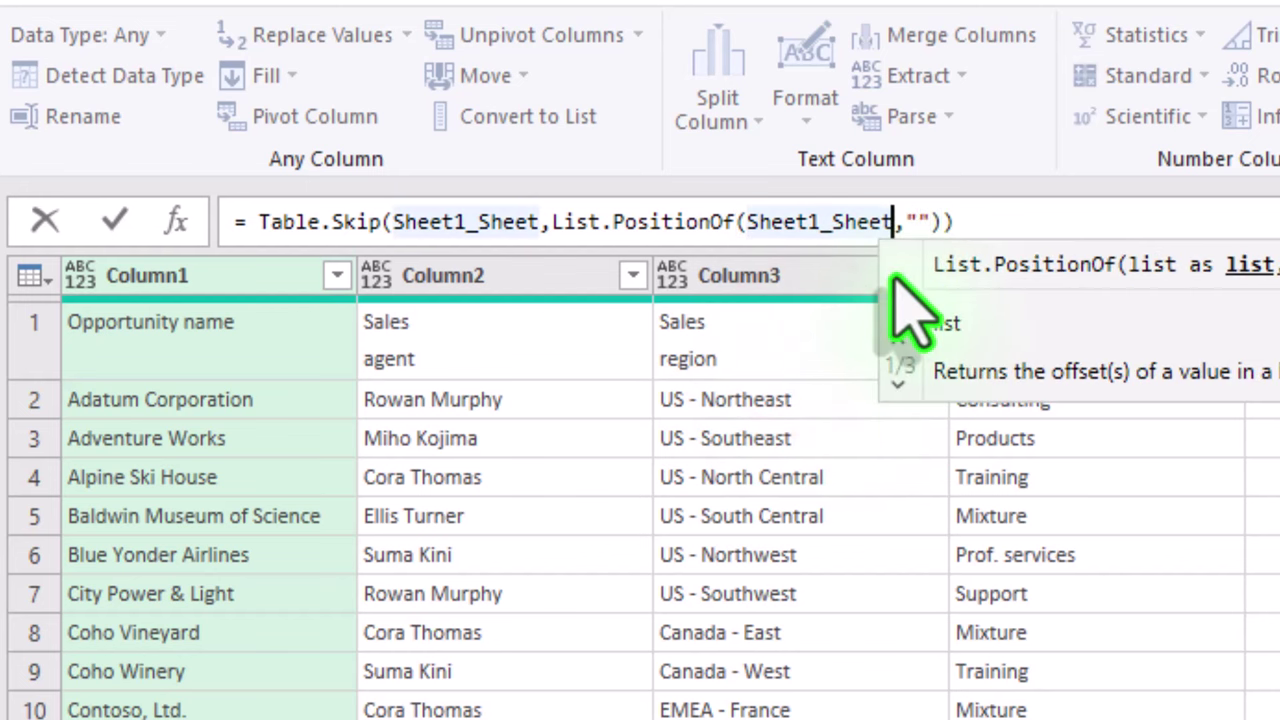
{"action": "type", "text": "["}
{"action": "type", "text": "Column1"}
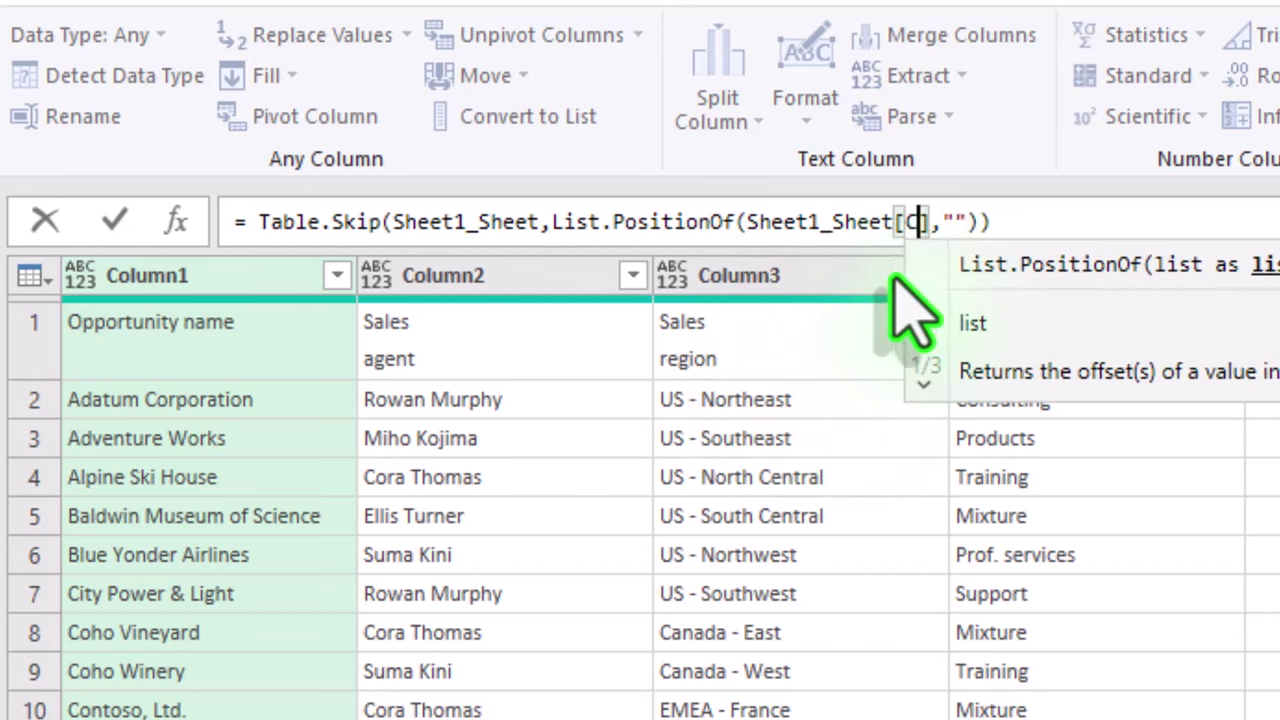
Search for "Opportunity name" in Column1, check Promoted Headers, then view the 32-row Sales query.
{"action": "left_click", "coordinate": [1025, 222]}
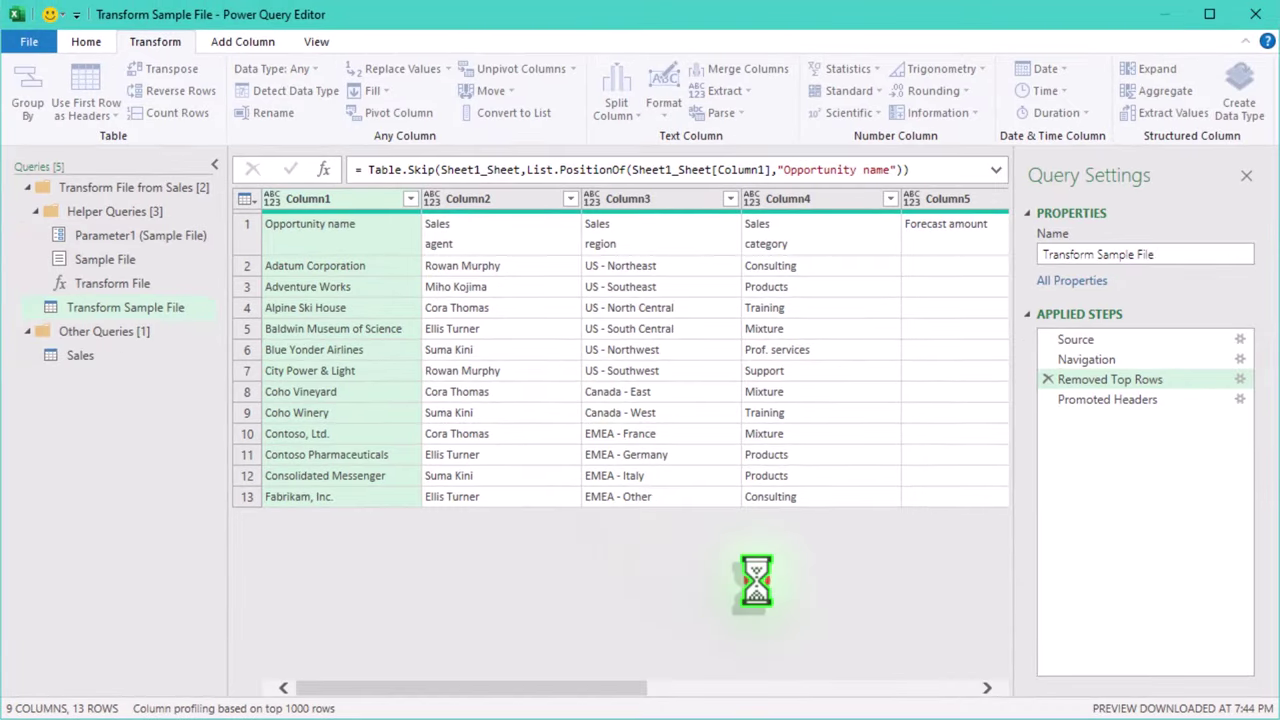
{"action": "left_click", "coordinate": [752, 575]}
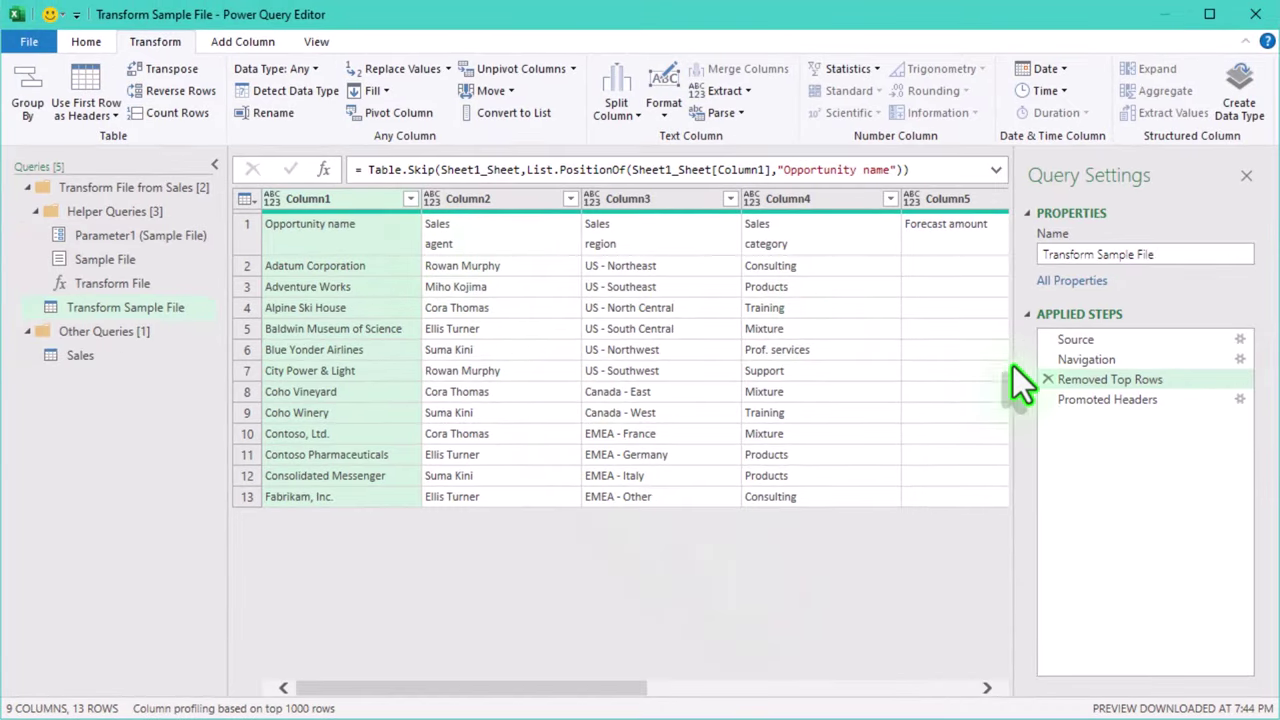
{"action": "left_click", "coordinate": [1114, 404]}
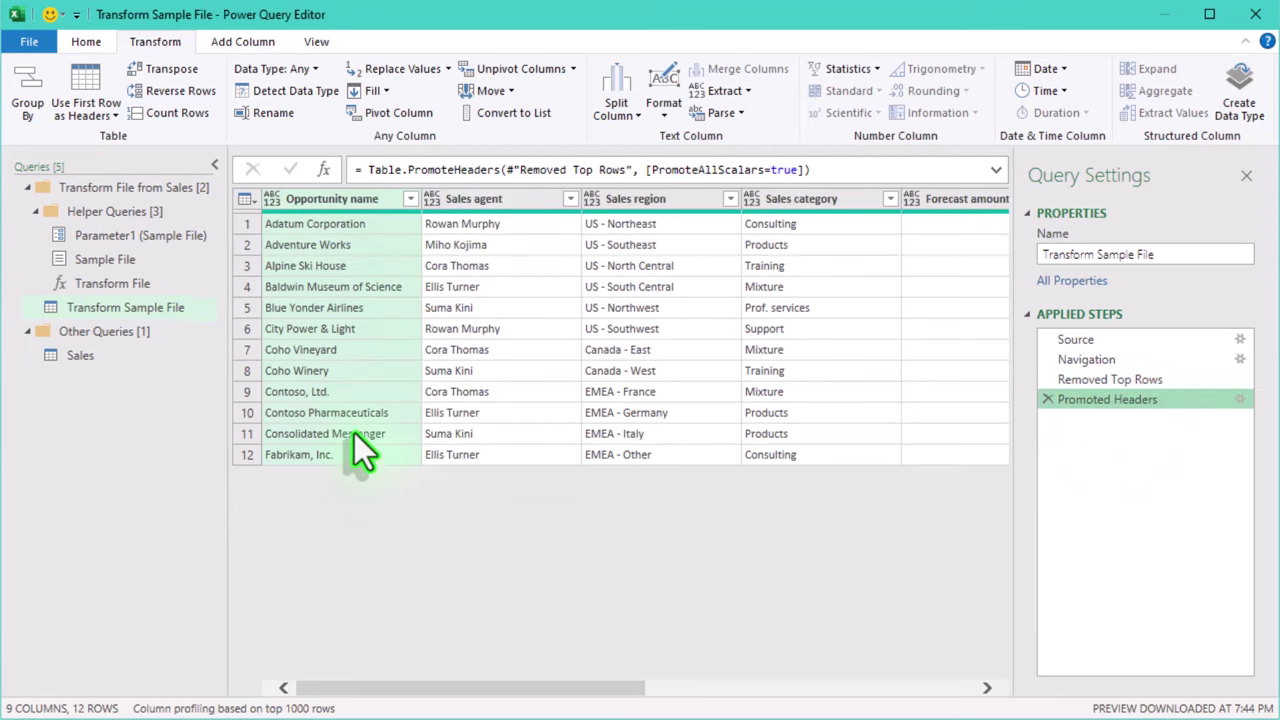
{"action": "left_click", "coordinate": [117, 353]}
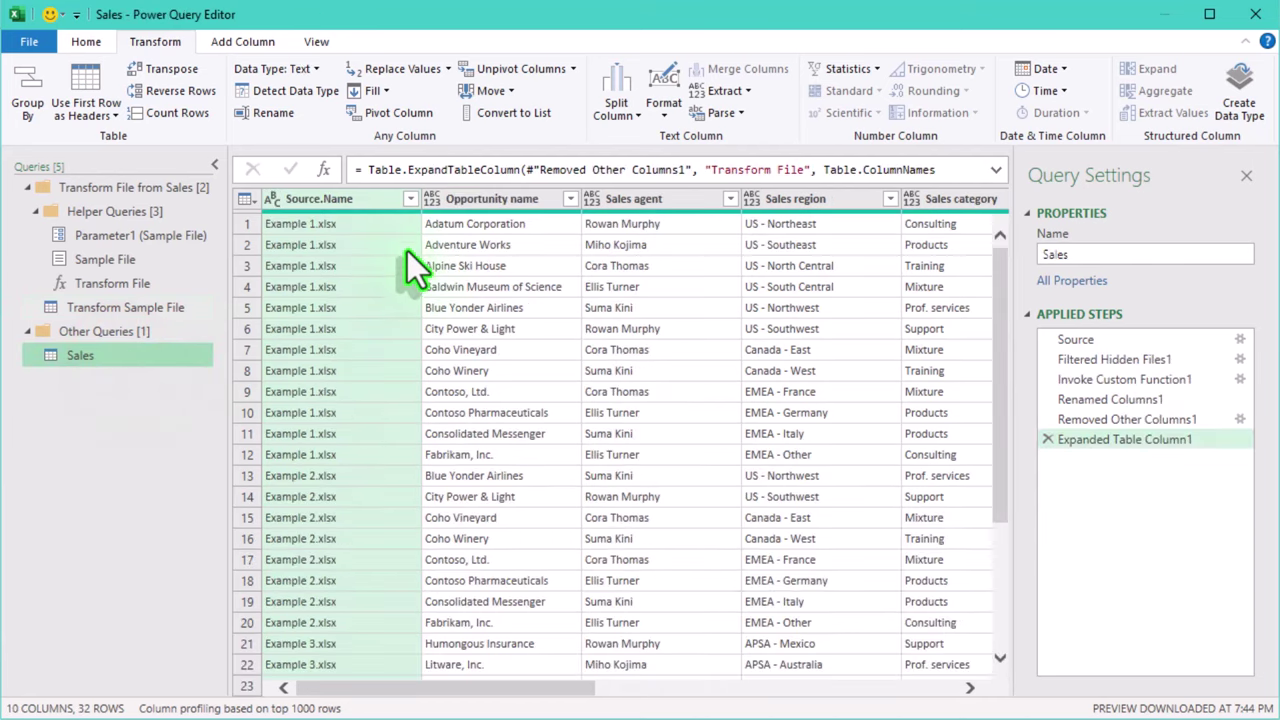
Scroll through the 32 combined Sales rows, then close the editor keeping the changes.
{"action": "scroll", "coordinate": [420, 350], "scroll_direction": "down", "scroll_amount": 1}
{"action": "scroll", "coordinate": [420, 350], "scroll_direction": "down", "scroll_amount": 2}
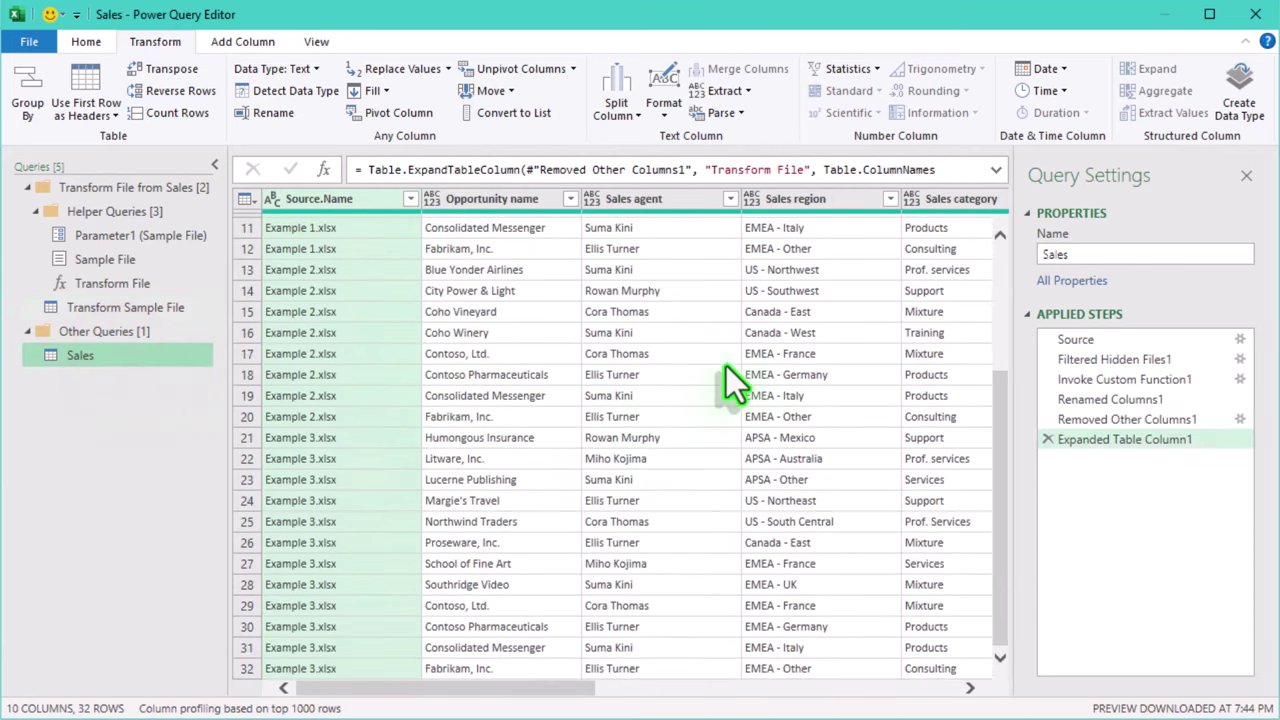
{"action": "left_click", "coordinate": [1248, 22]}
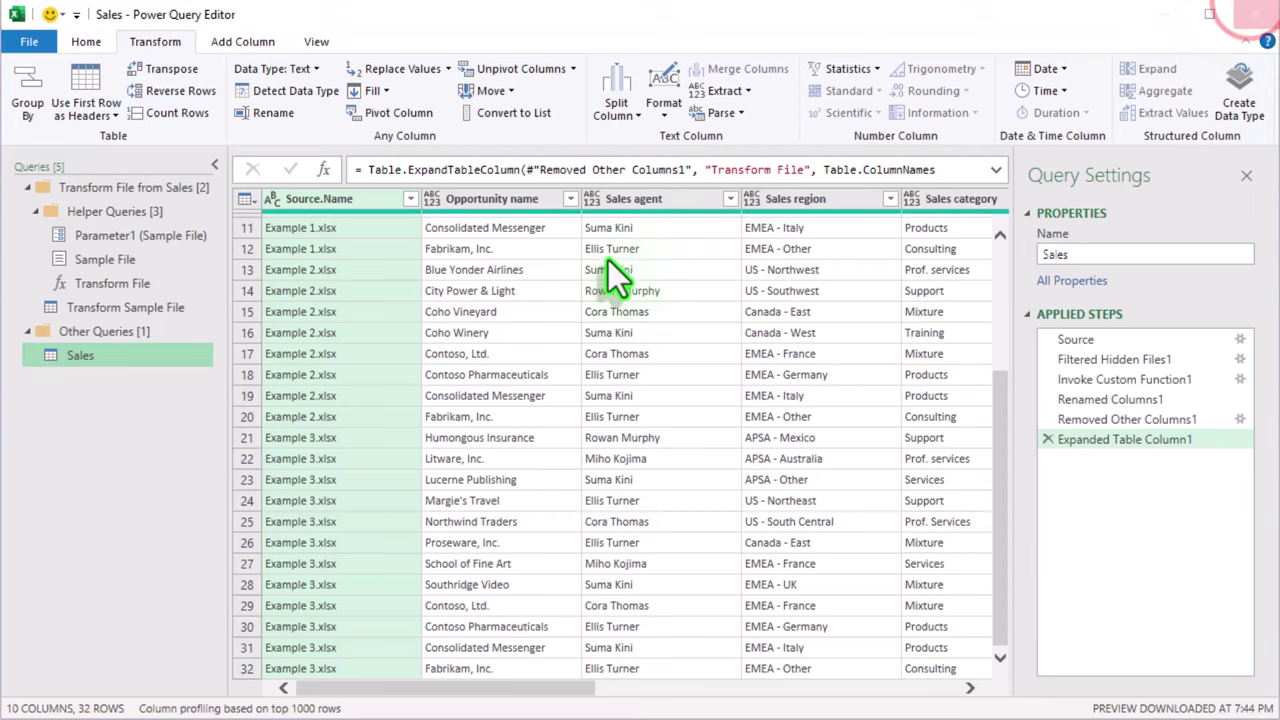
{"action": "left_click", "coordinate": [700, 348]}
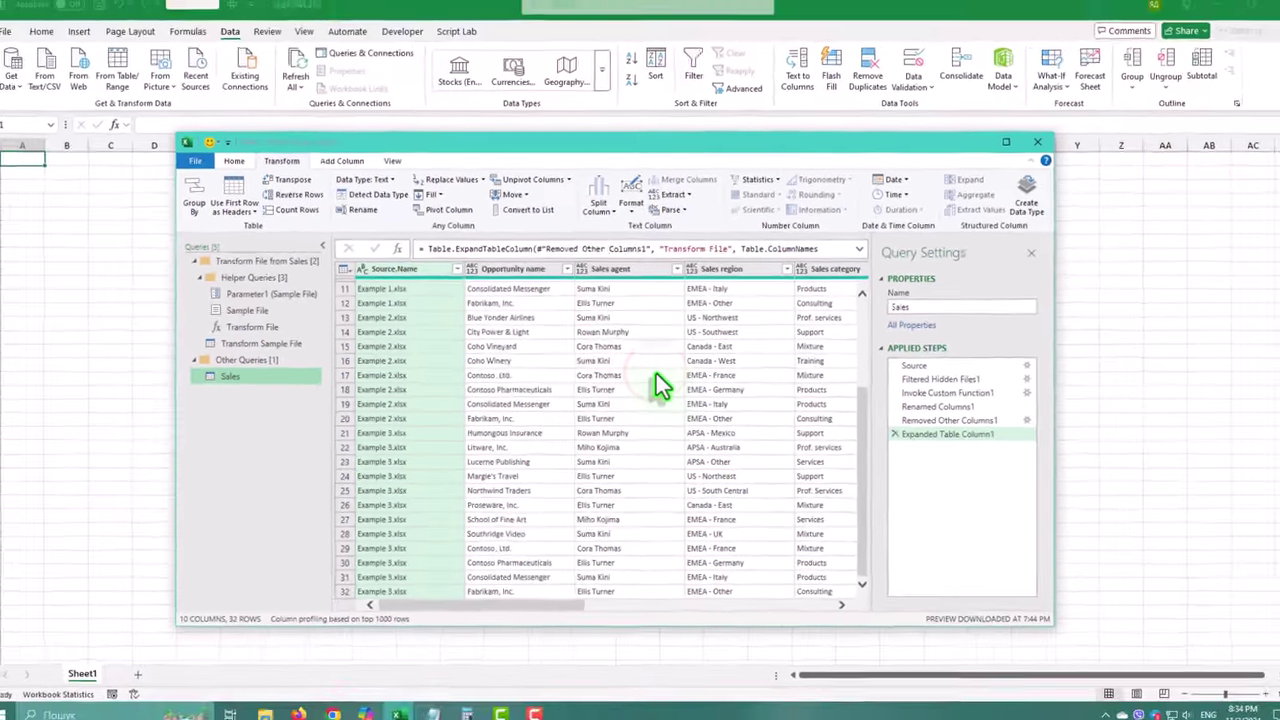